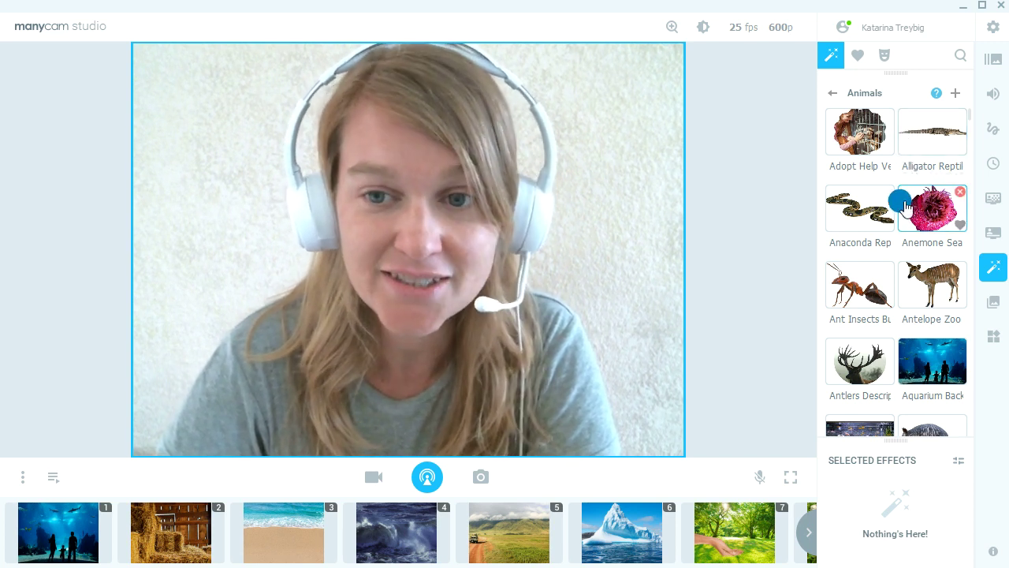
Apply the Adopt Help dog-cage cutout, resize it, and place it in the top-left corner.
click(859, 132)
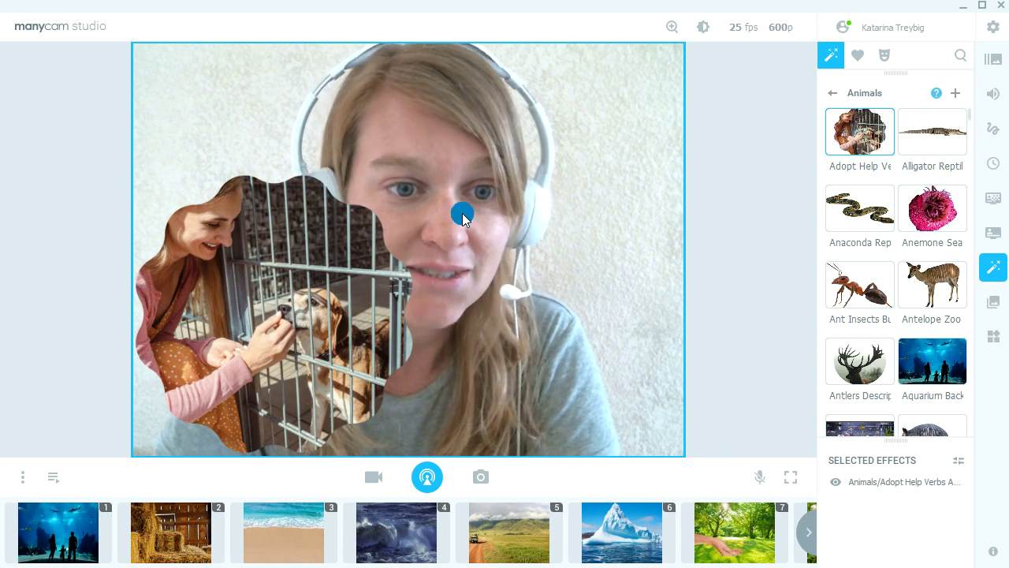
drag(343, 275, 599, 184)
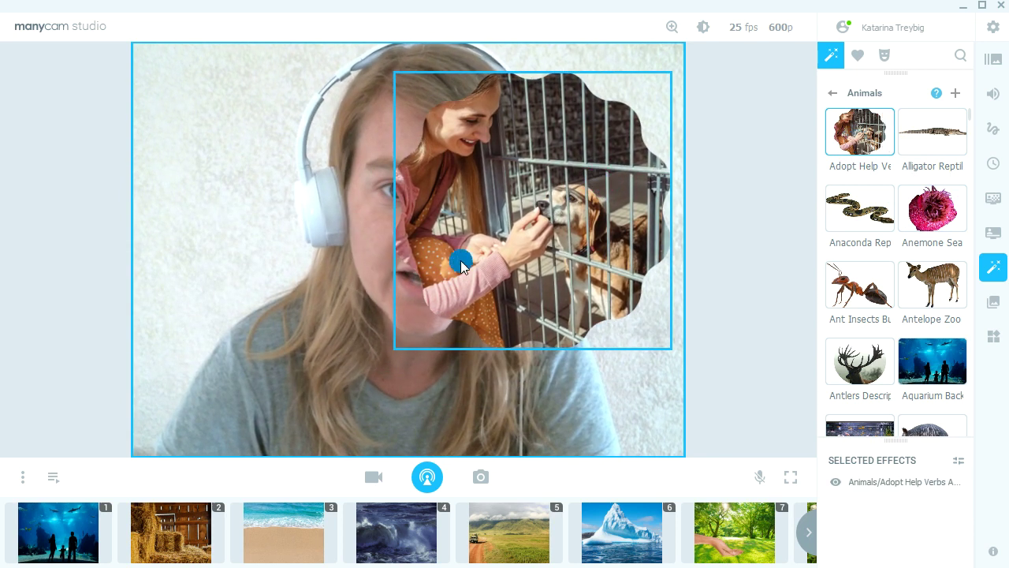
drag(517, 148, 207, 266)
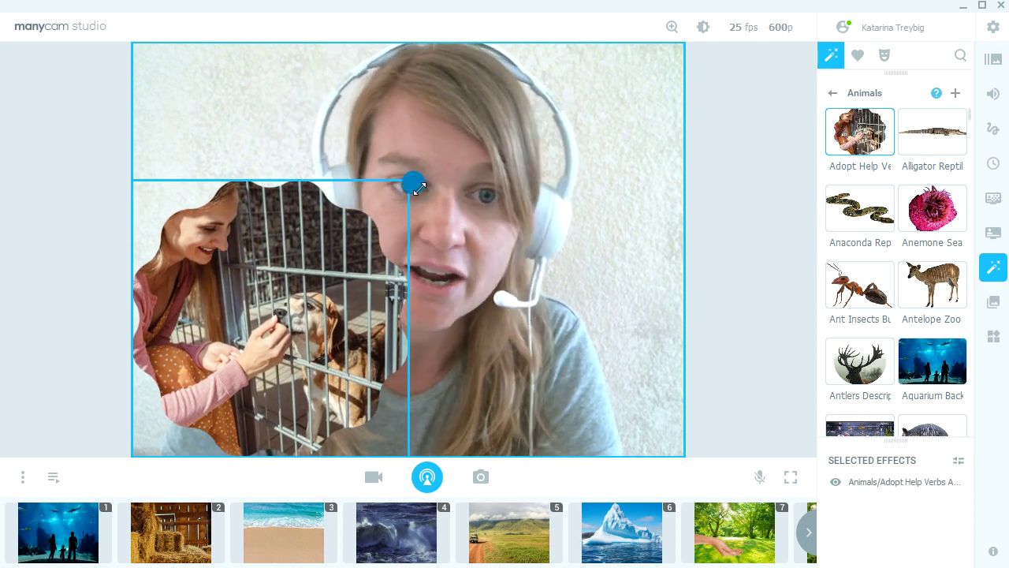
drag(411, 180, 174, 123)
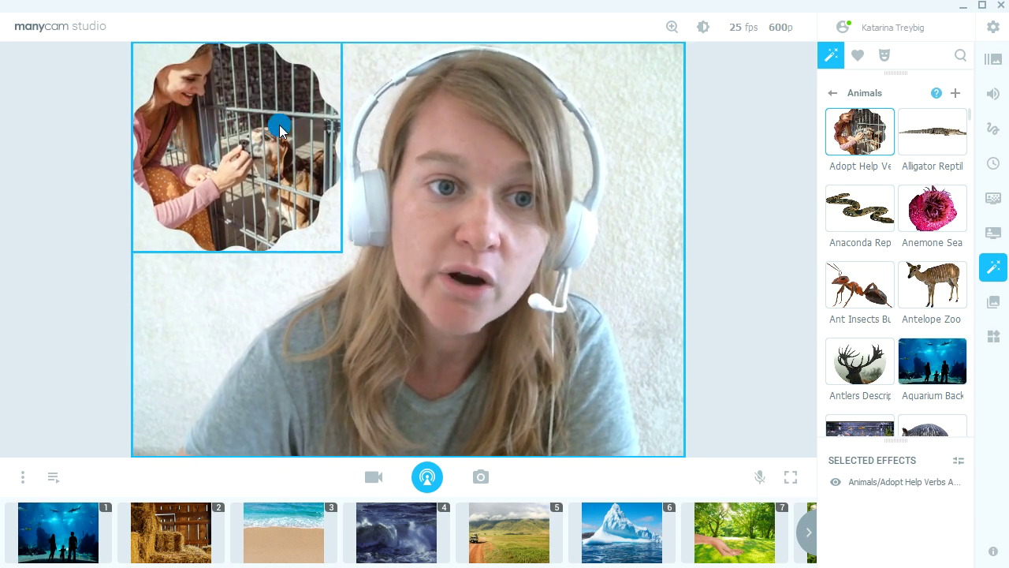
drag(341, 251, 365, 295)
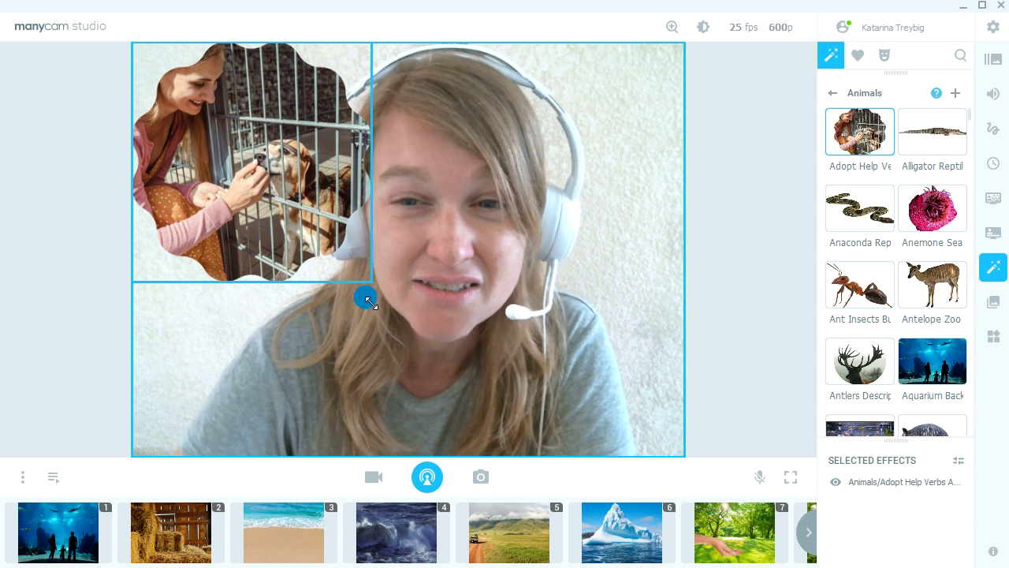
Rename the Adopt Help effect so its name includes the word Cage.
double_click(848, 161)
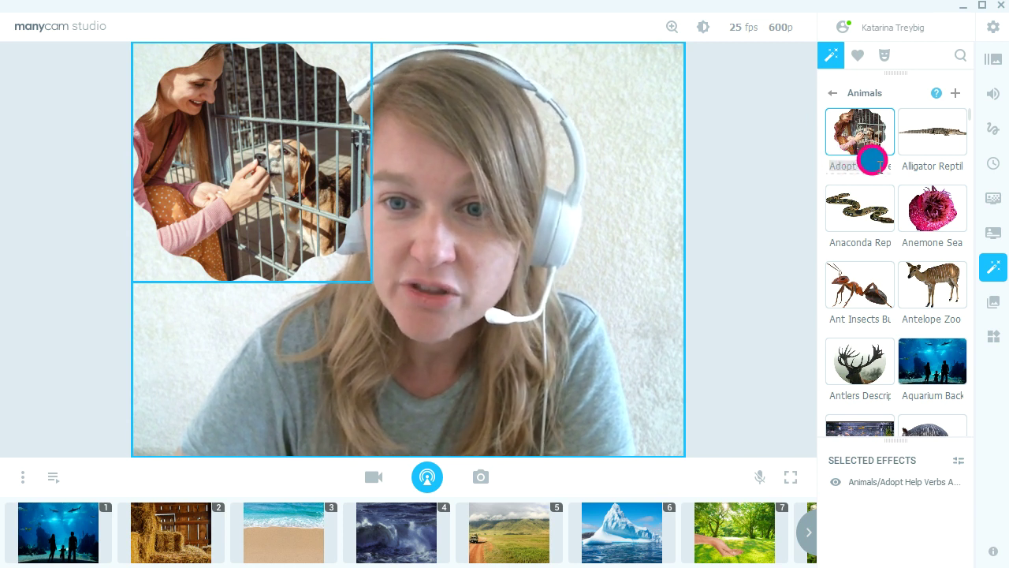
click(862, 169)
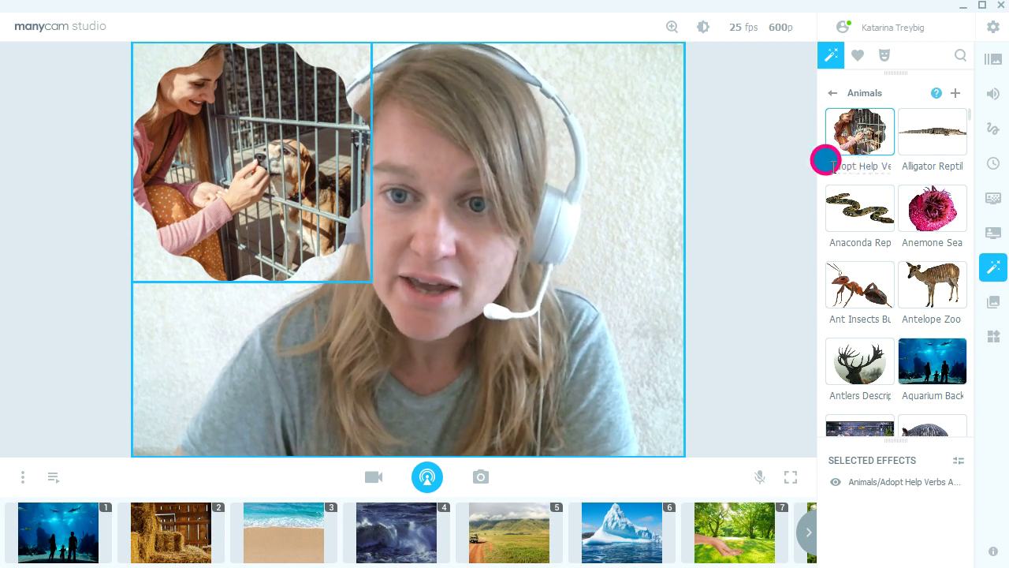
drag(825, 160, 885, 162)
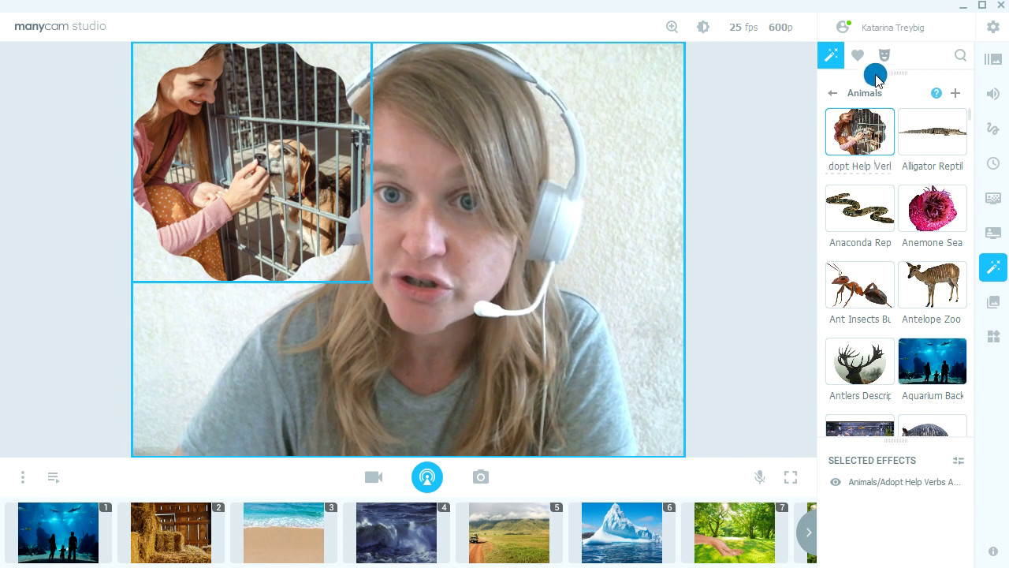
Search 'adopt', take the Adopt Help cutout off the video, and return to the Animals folder.
click(959, 55)
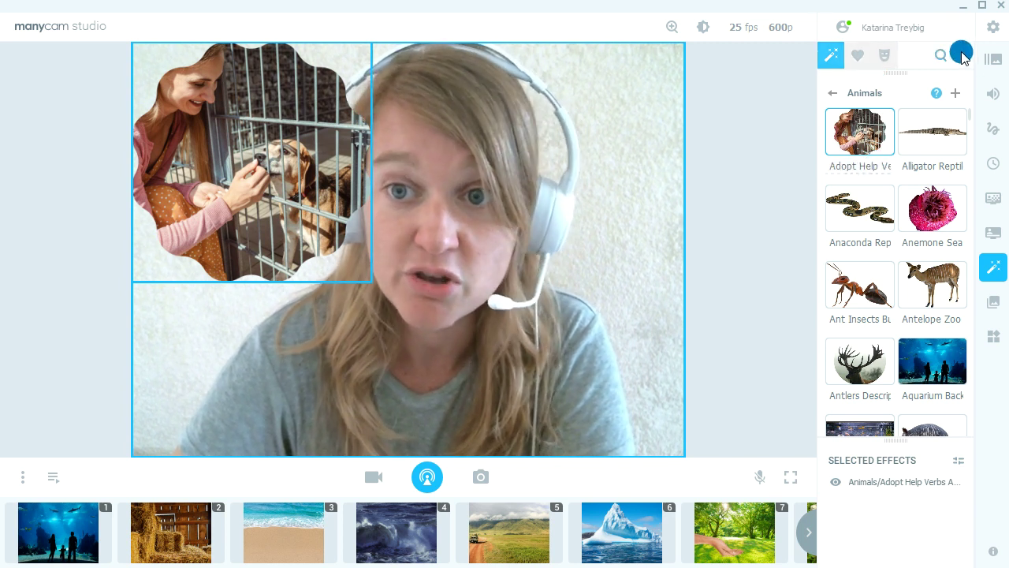
text(adopt)
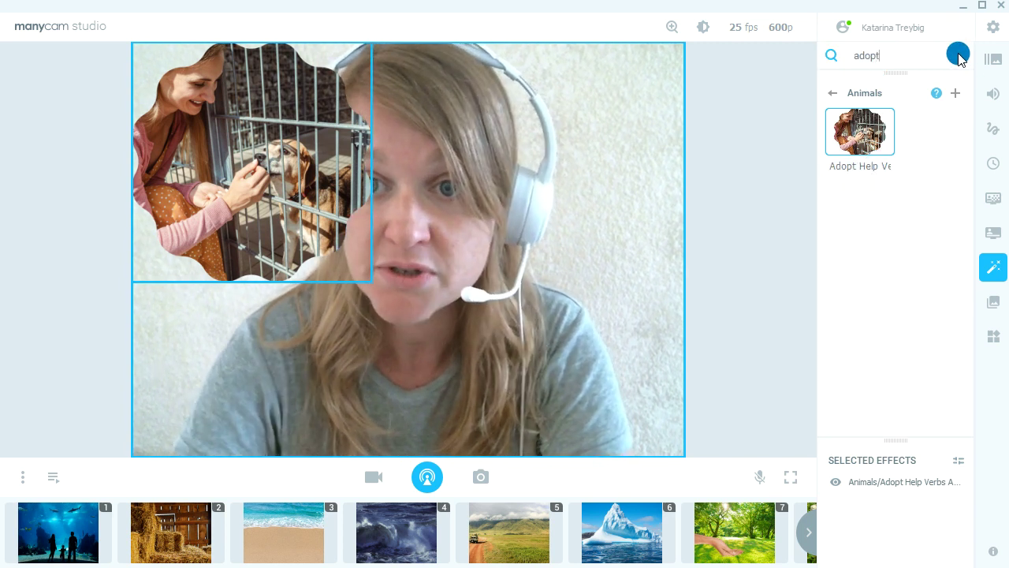
click(862, 132)
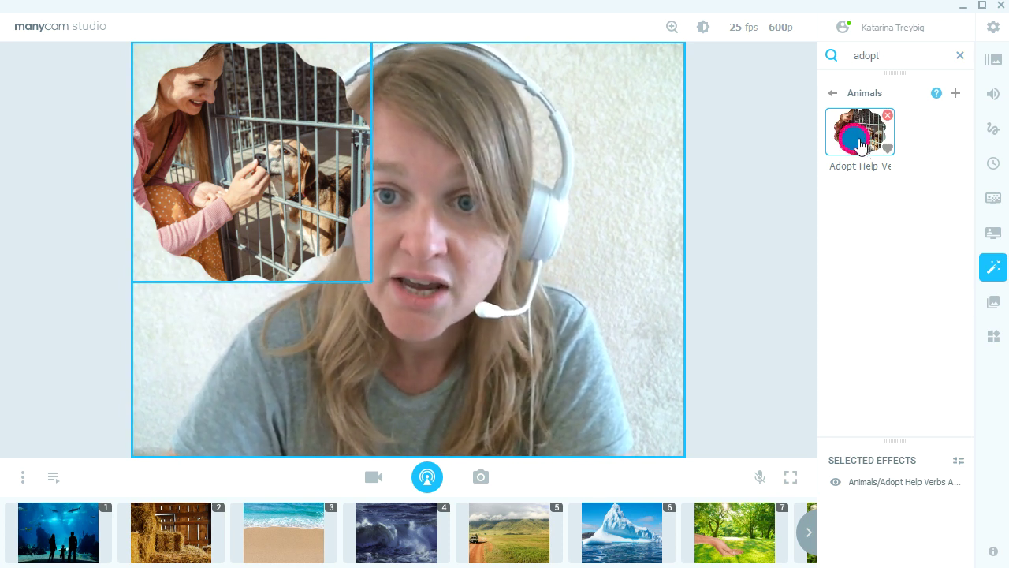
click(844, 152)
click(866, 141)
click(866, 140)
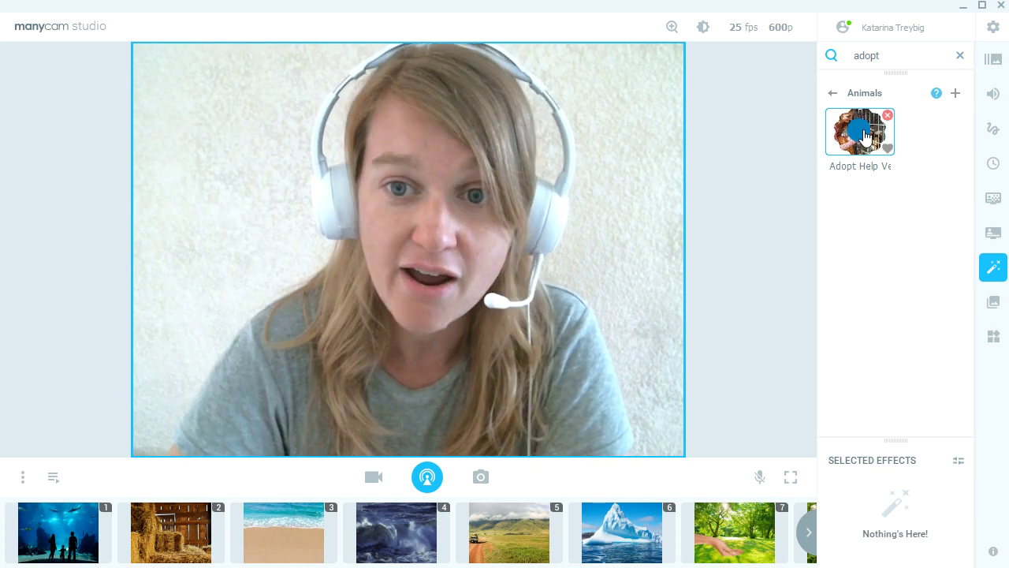
click(837, 99)
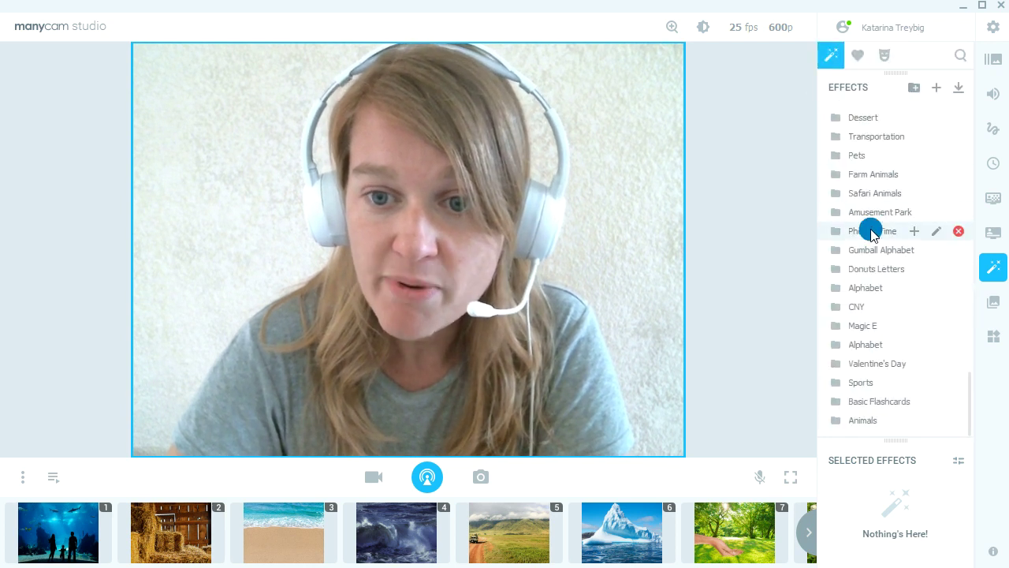
click(856, 420)
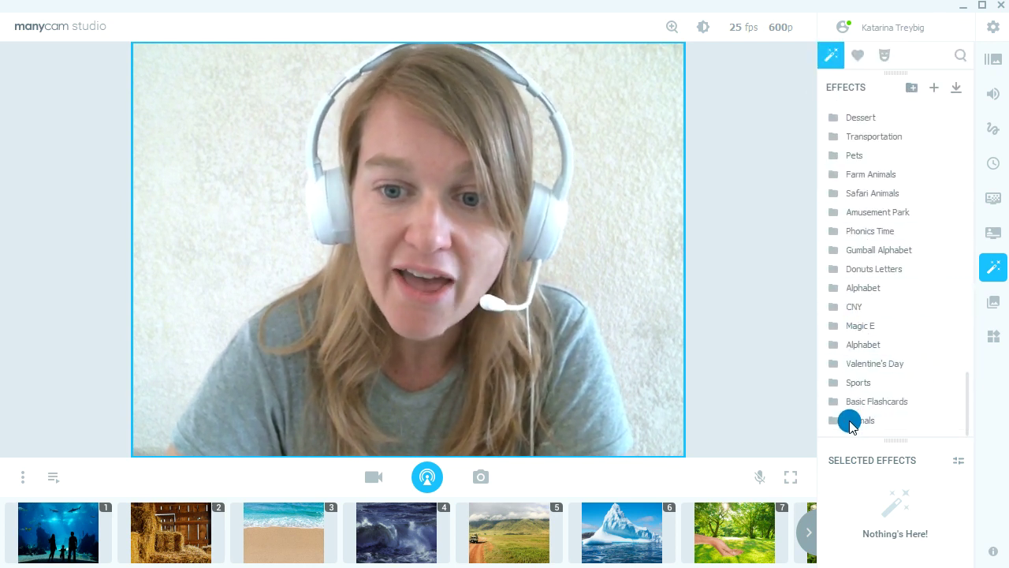
click(852, 244)
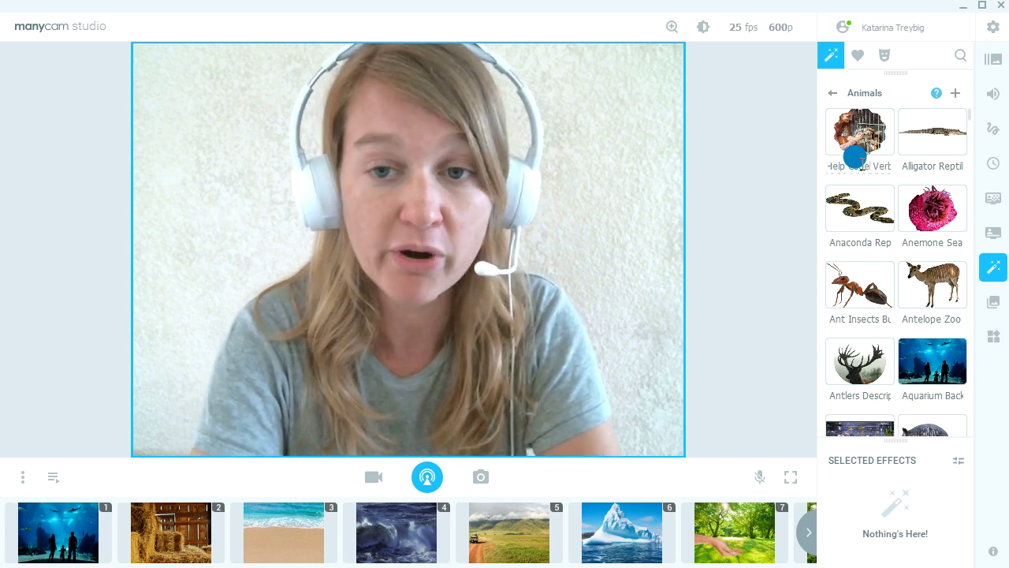
Search 'cage' and toggle the Adopt Help Cage cutout on and off to confirm the rename.
click(959, 56)
text(cage)
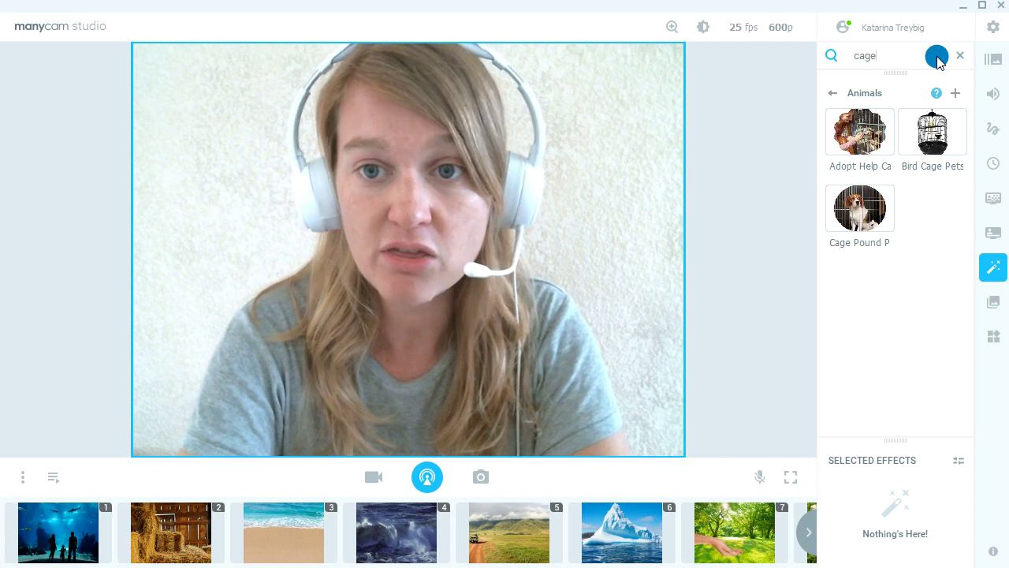
click(843, 140)
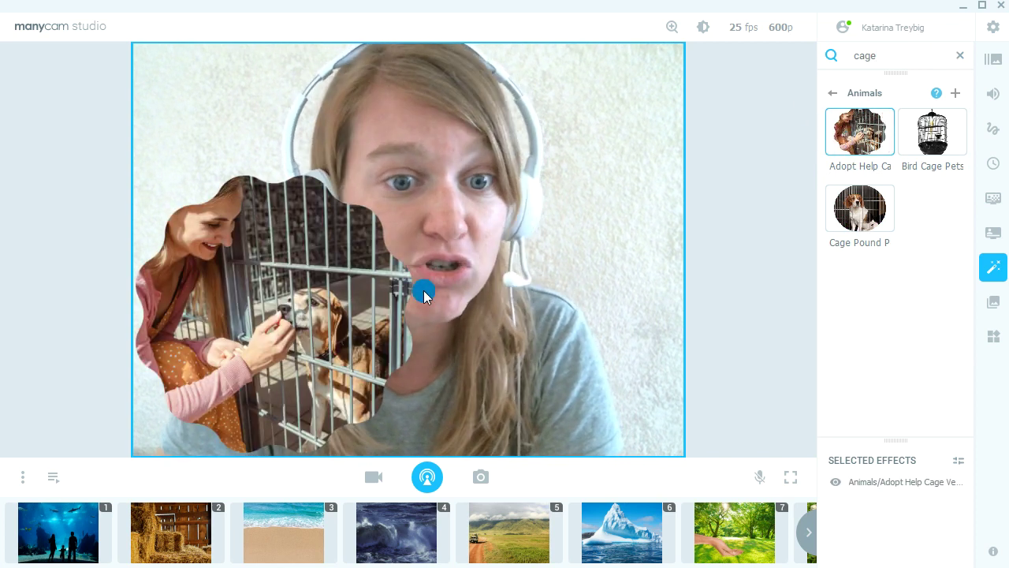
click(869, 133)
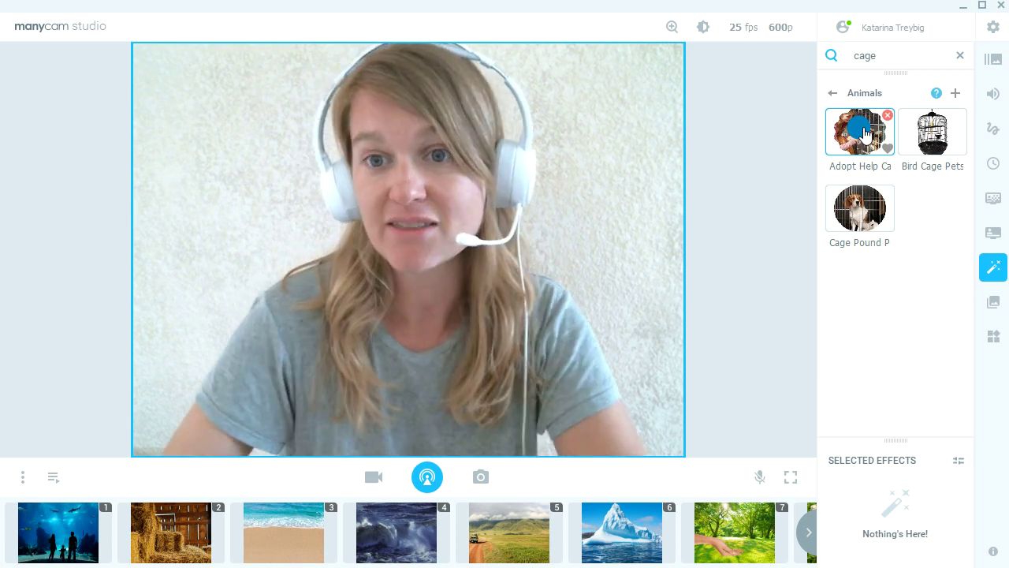
Return to the effect folders and switch to the aquarium background preset 1.
click(834, 92)
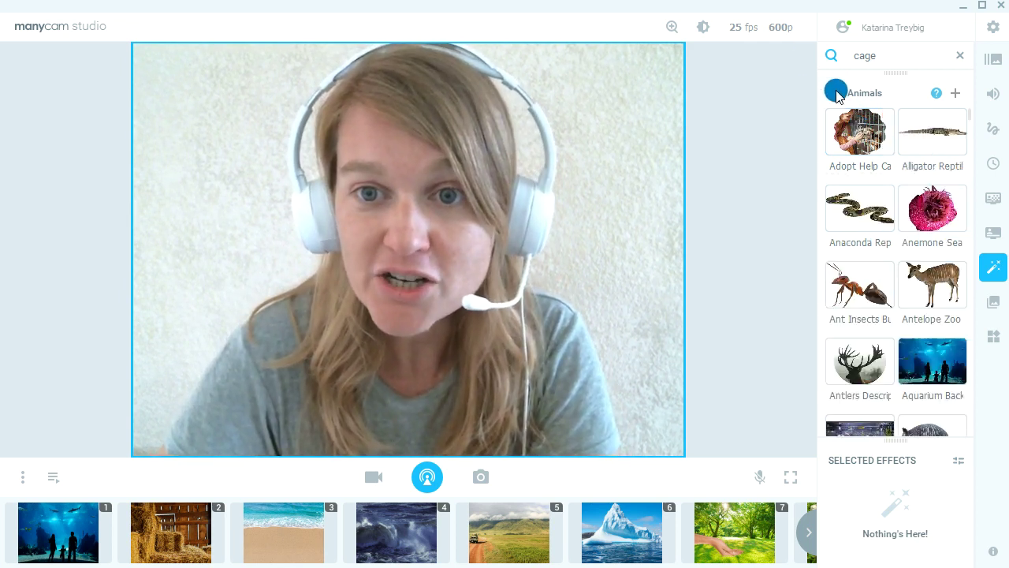
click(834, 93)
click(60, 529)
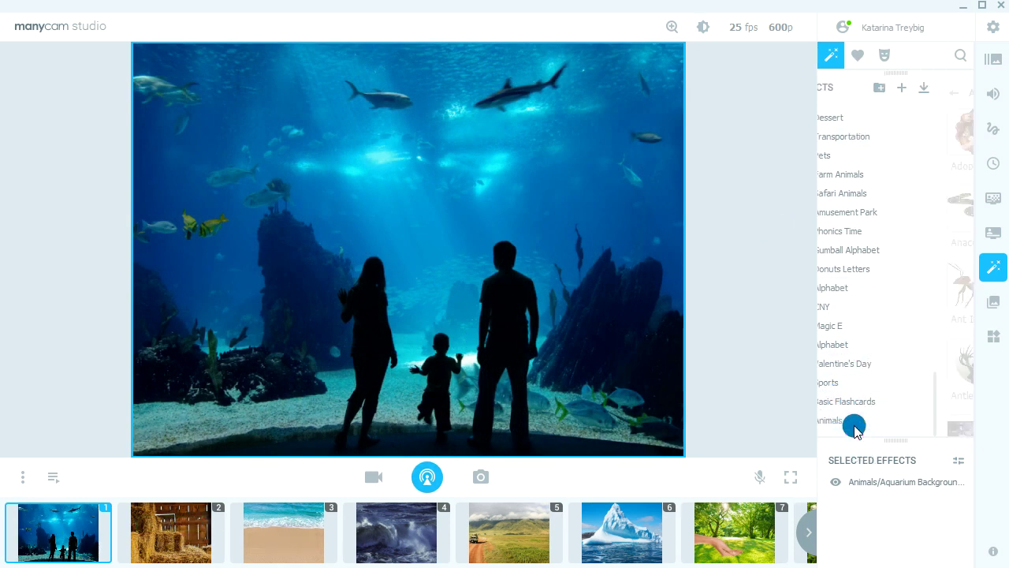
Search the Animals effects for 'sea' and add the Orca Killer Whale cutout to the aquarium.
click(853, 420)
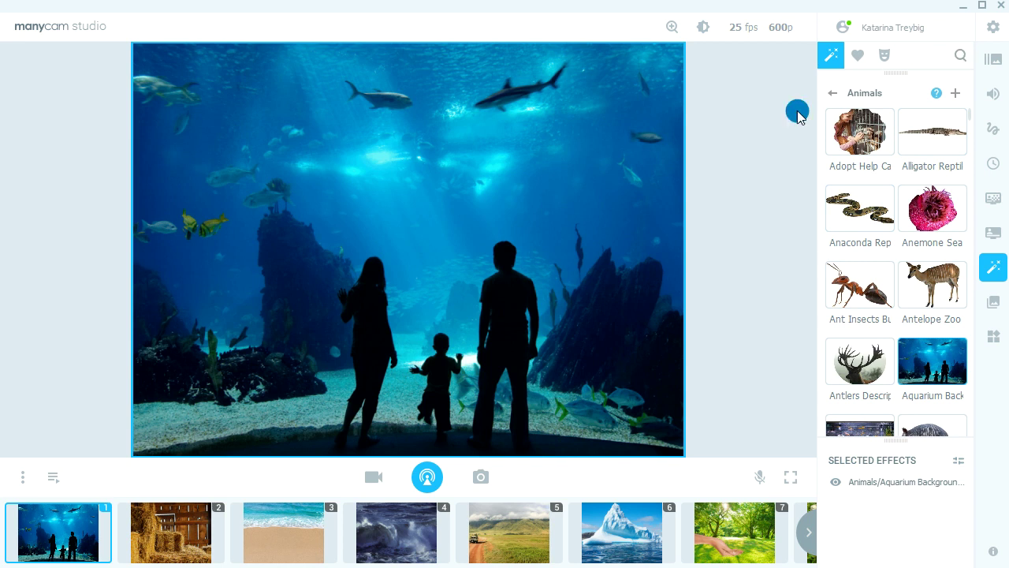
click(961, 56)
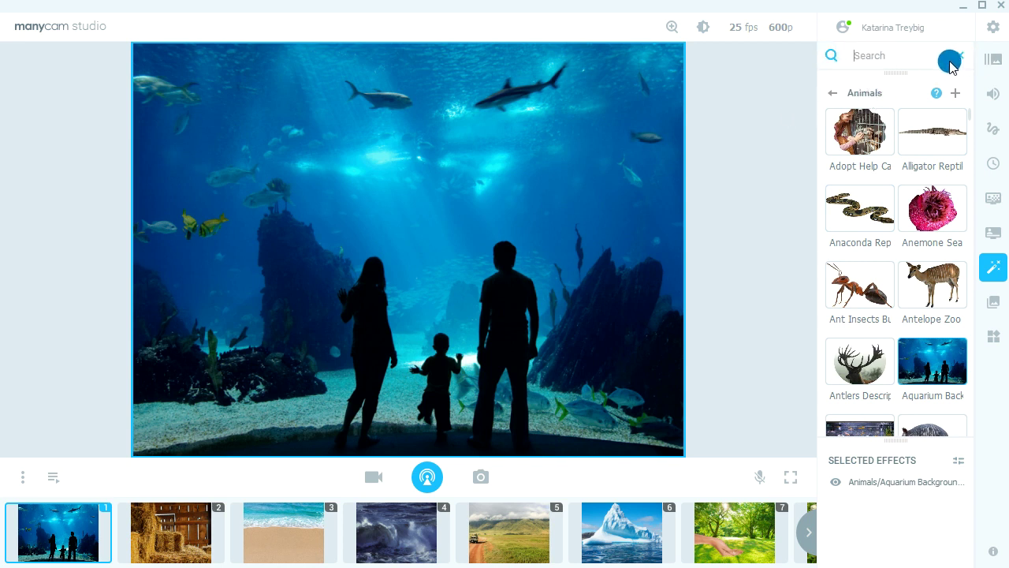
text(backgr)
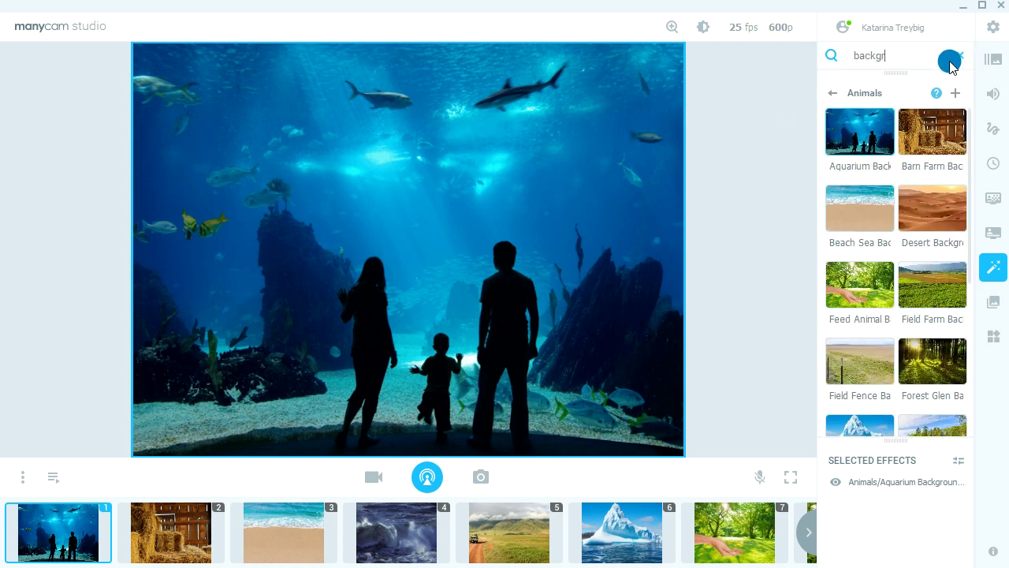
scroll(911, 206, down, 4)
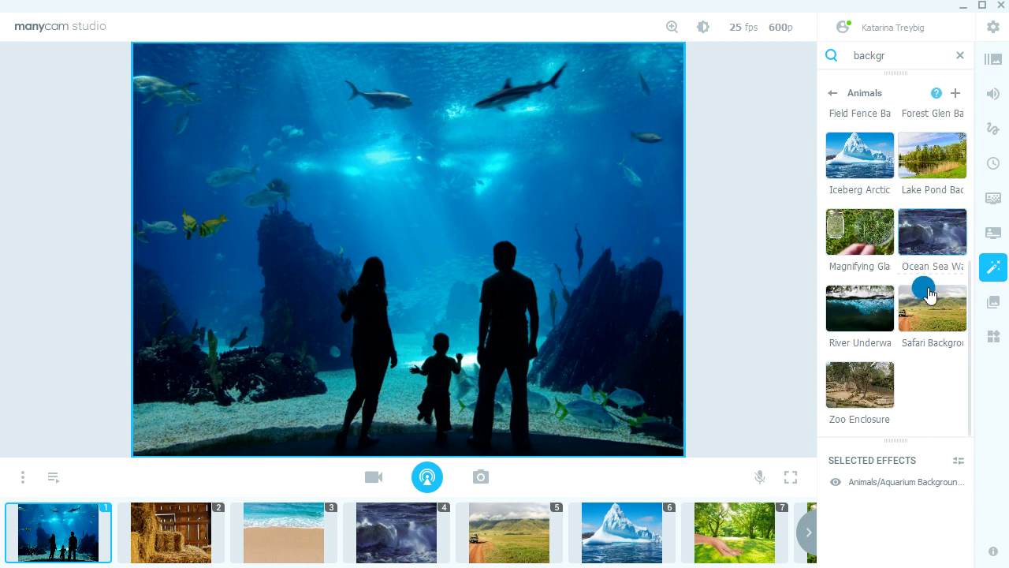
scroll(907, 390, up, 4)
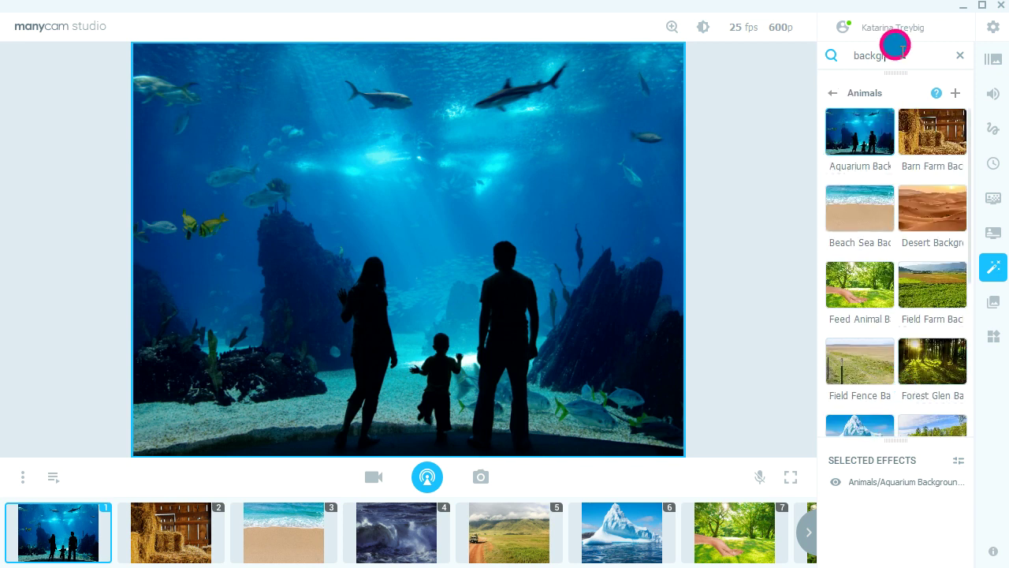
drag(896, 49, 842, 47)
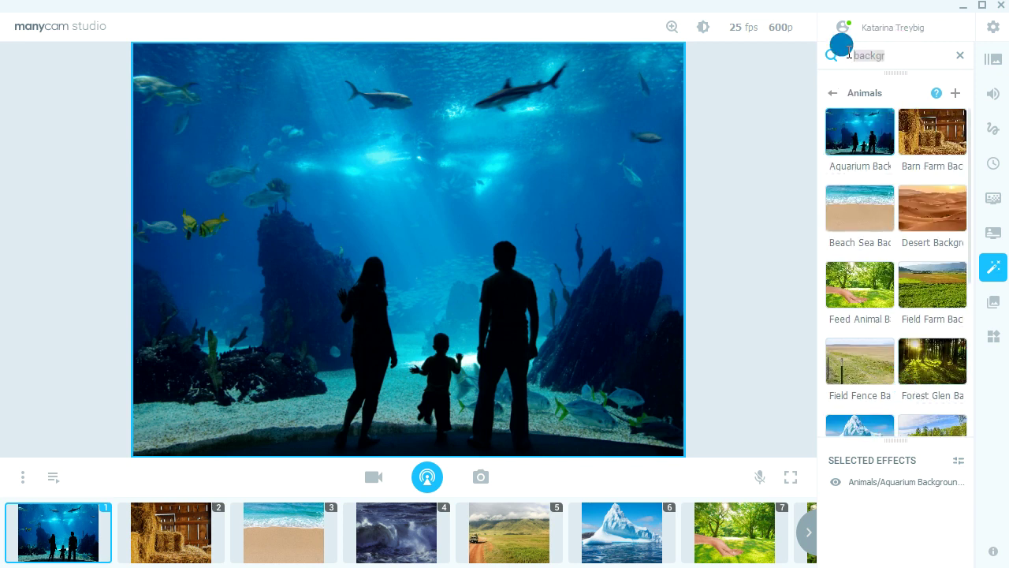
text(sea)
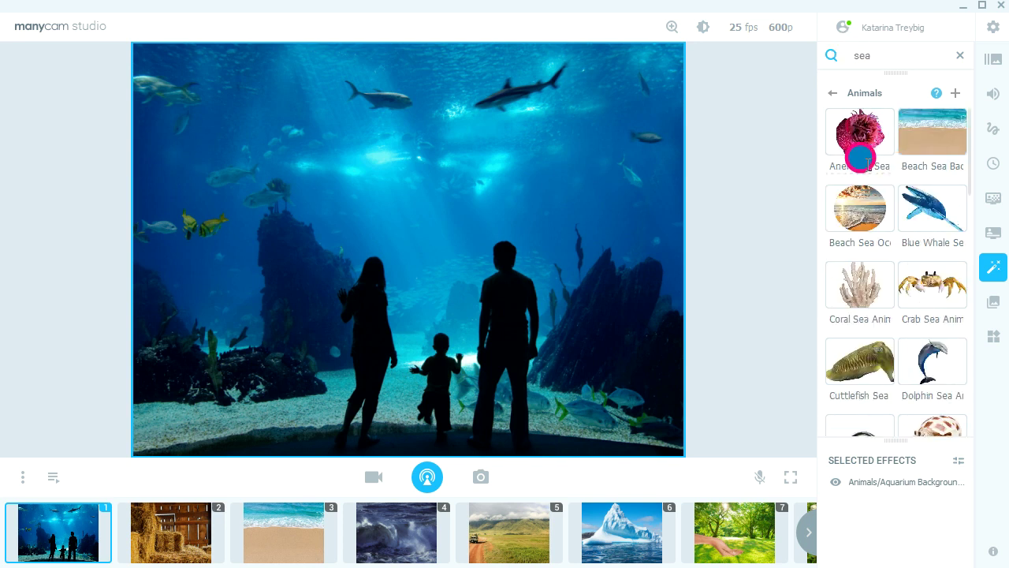
scroll(893, 236, down, 4)
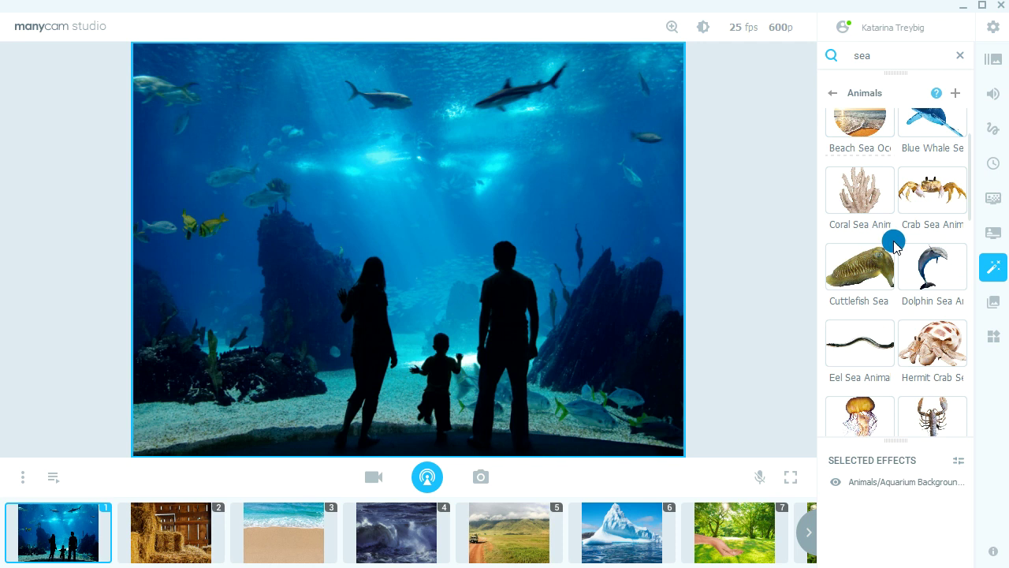
scroll(897, 260, down, 1)
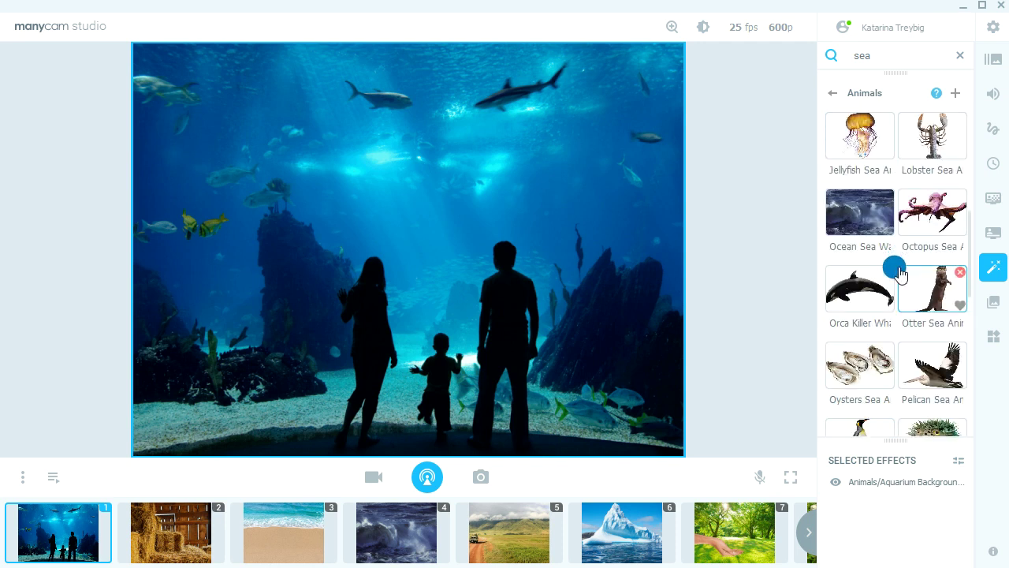
click(868, 300)
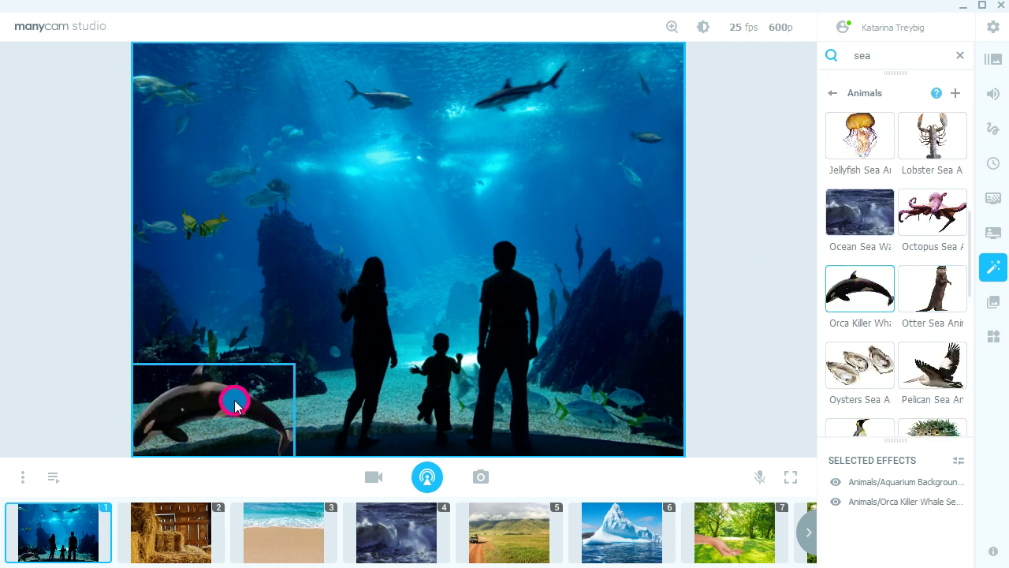
Enlarge the orca and move it toward the top centre of the aquarium.
drag(234, 405, 410, 142)
drag(462, 201, 610, 308)
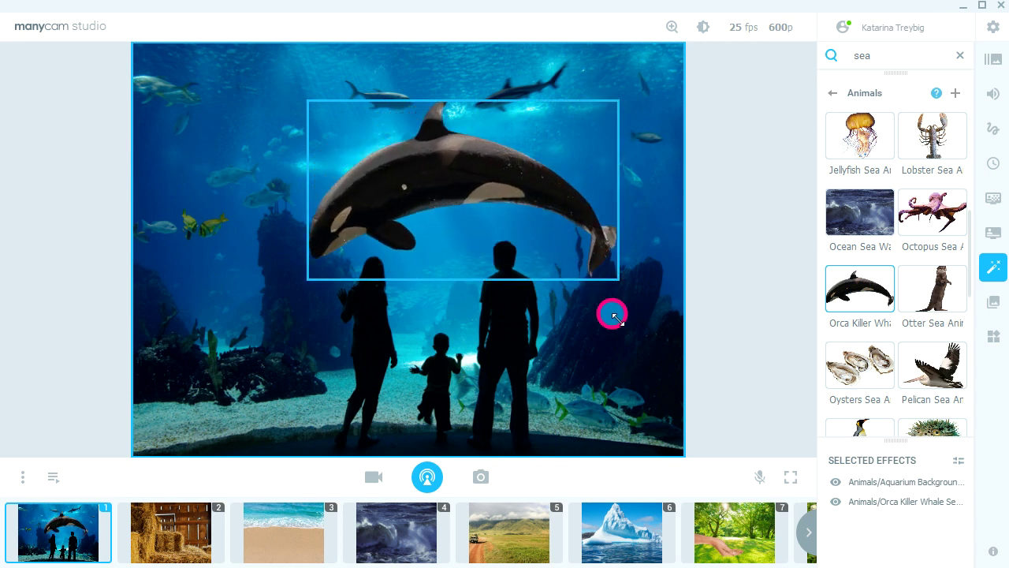
drag(505, 192, 531, 166)
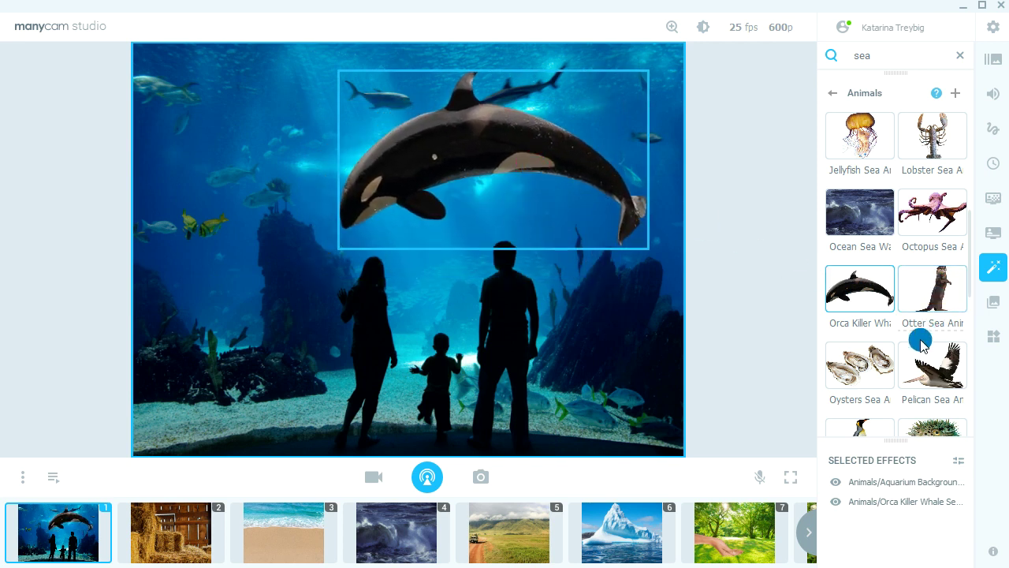
Add the Ray Sting Manta cutout via a 'ray' search and place it on the left side.
scroll(863, 370, down, 1)
scroll(863, 370, down, 1)
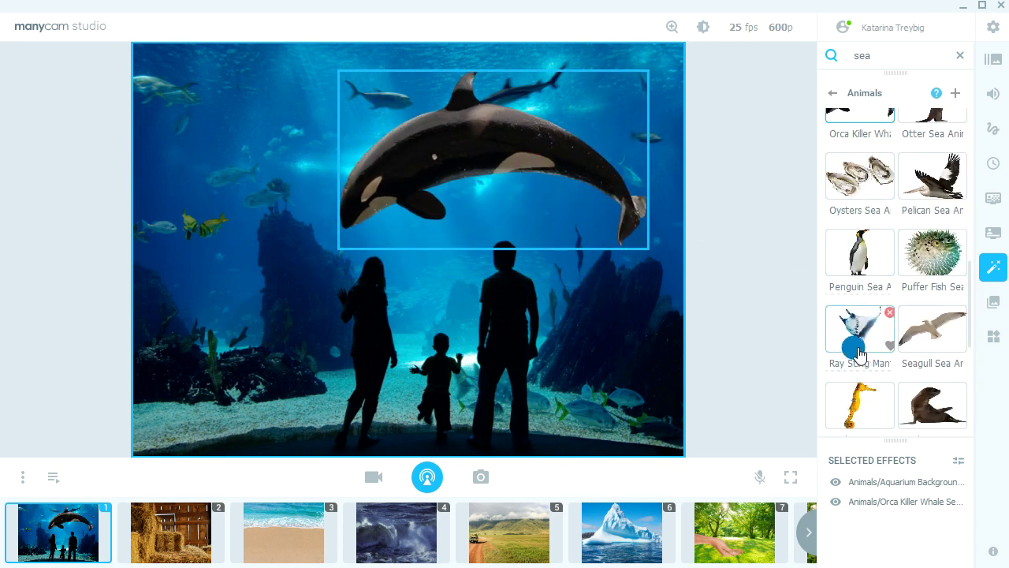
click(855, 347)
drag(227, 334, 253, 203)
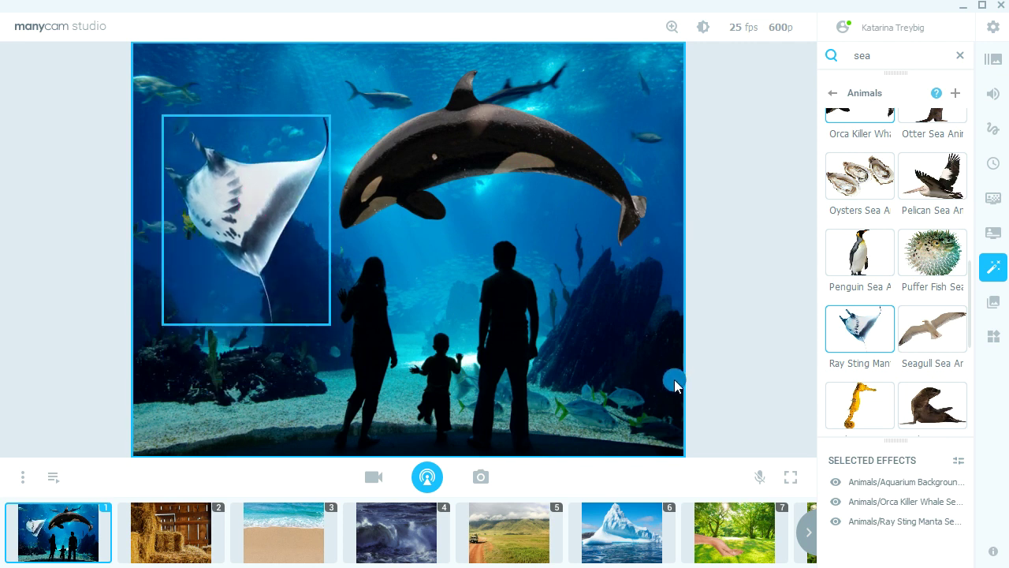
drag(883, 52, 813, 53)
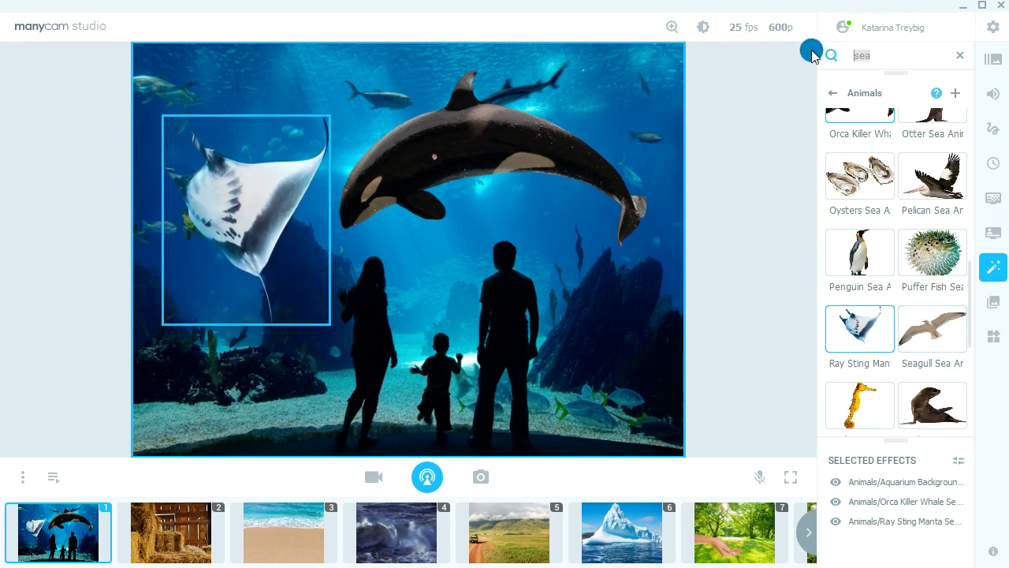
key(BackSpace)
text(a)
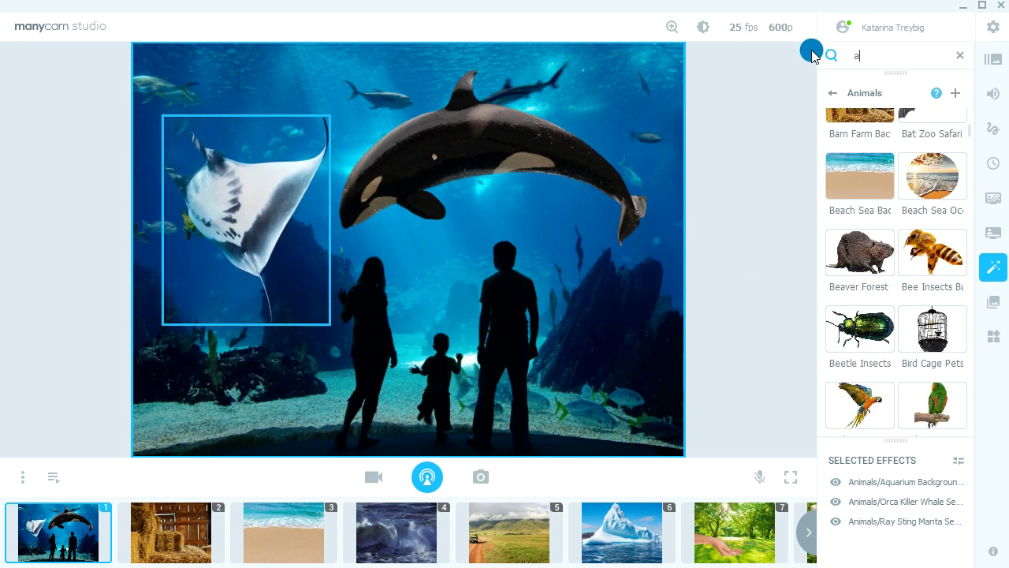
key(BackSpace)
text(ray)
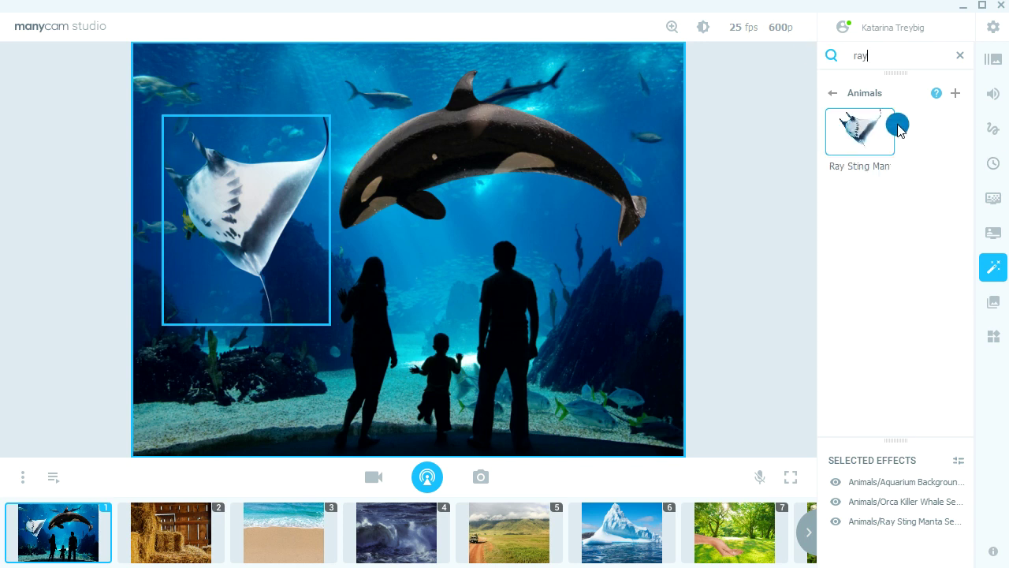
click(849, 127)
drag(270, 319, 274, 245)
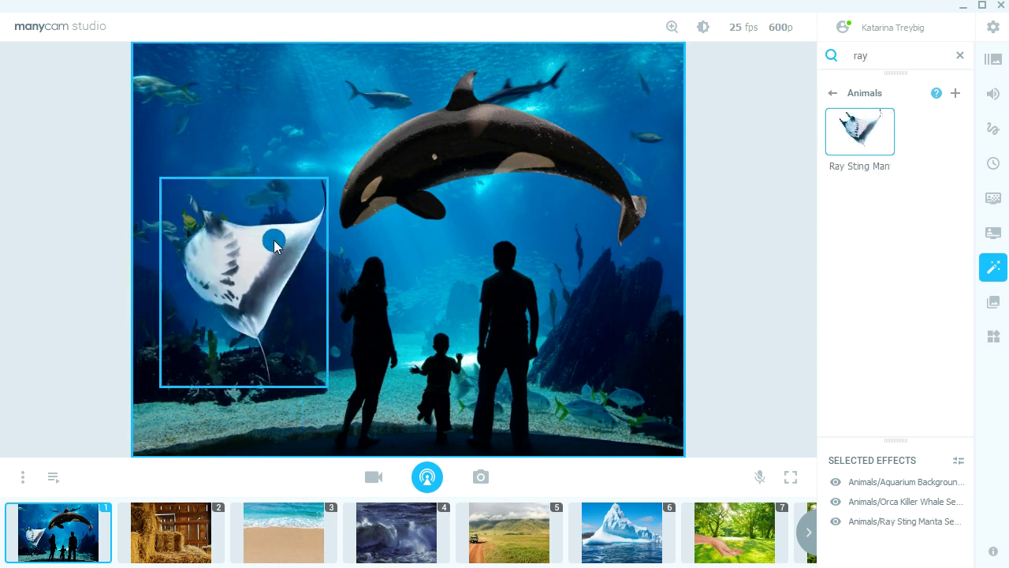
Search 'sea' and add the Coral, Crab, Blue Whale and Anemone cutouts.
click(831, 56)
key(BackSpace)
key(BackSpace)
key(BackSpace)
text(sea)
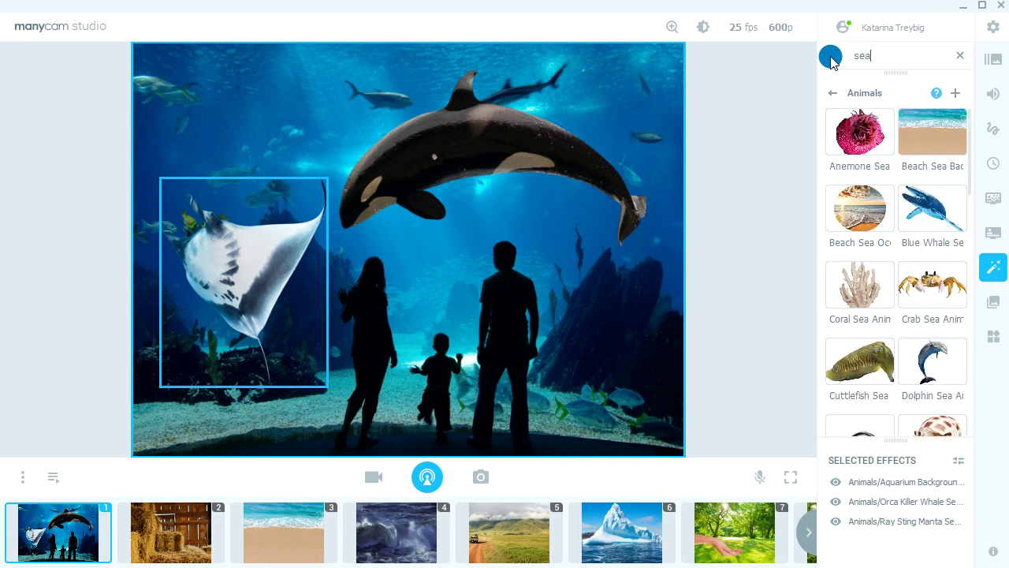
click(862, 286)
click(929, 286)
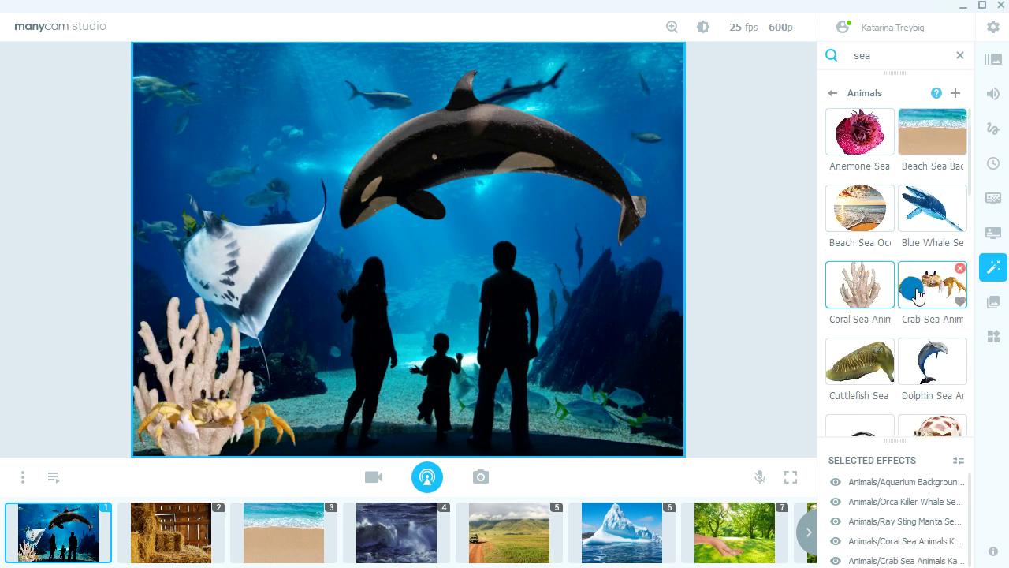
click(868, 224)
click(930, 206)
click(853, 211)
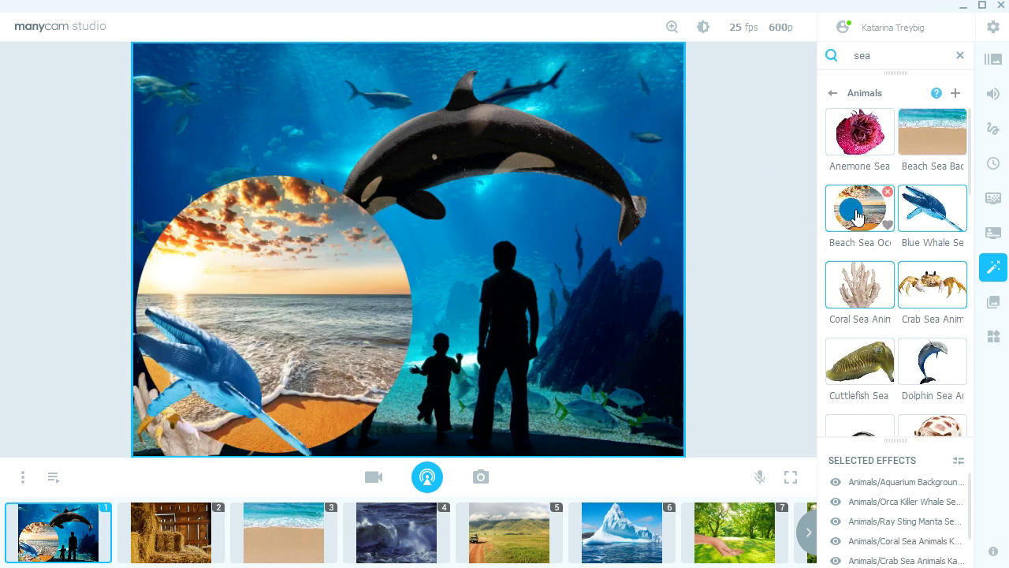
click(858, 118)
Place the anemone upper left, blue whale right, crab bottom centre, then switch to barn preset 2.
drag(182, 402, 218, 113)
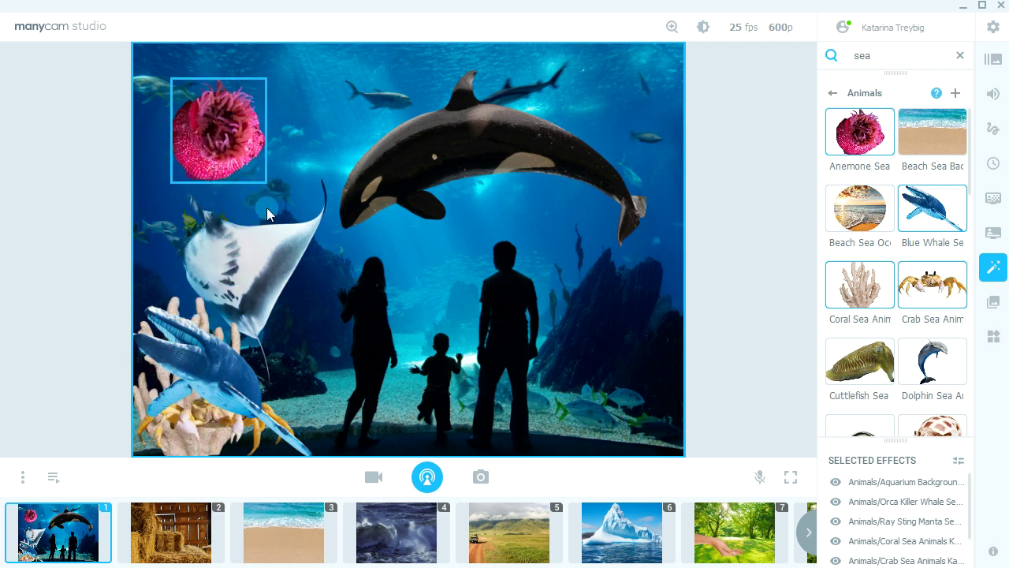
drag(195, 355, 571, 254)
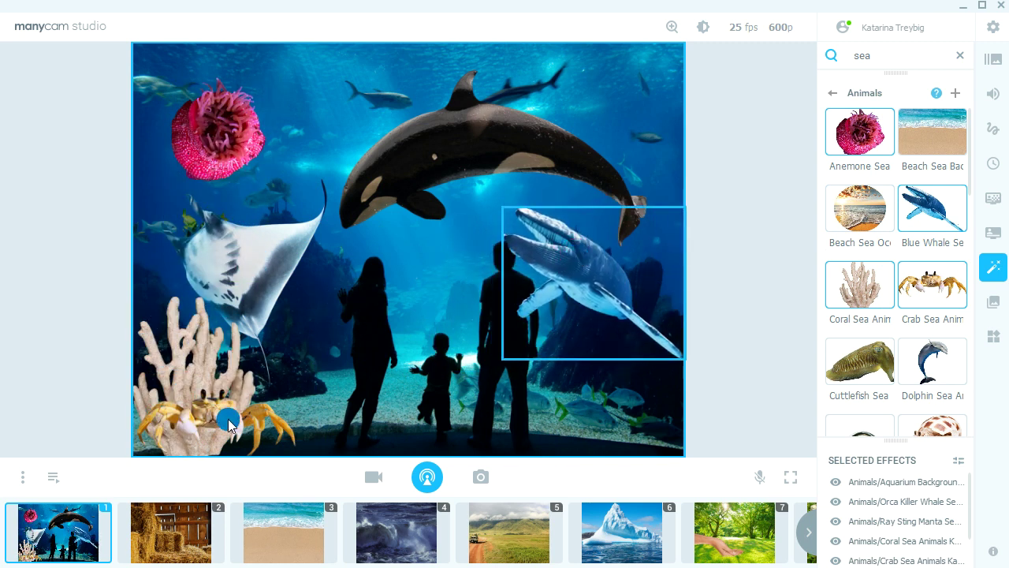
drag(226, 419, 418, 402)
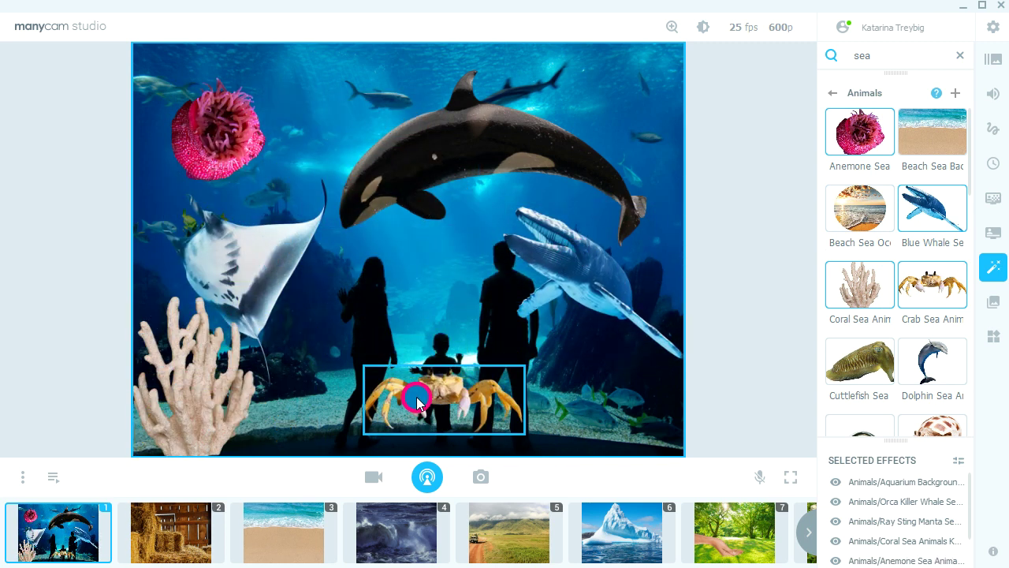
click(204, 511)
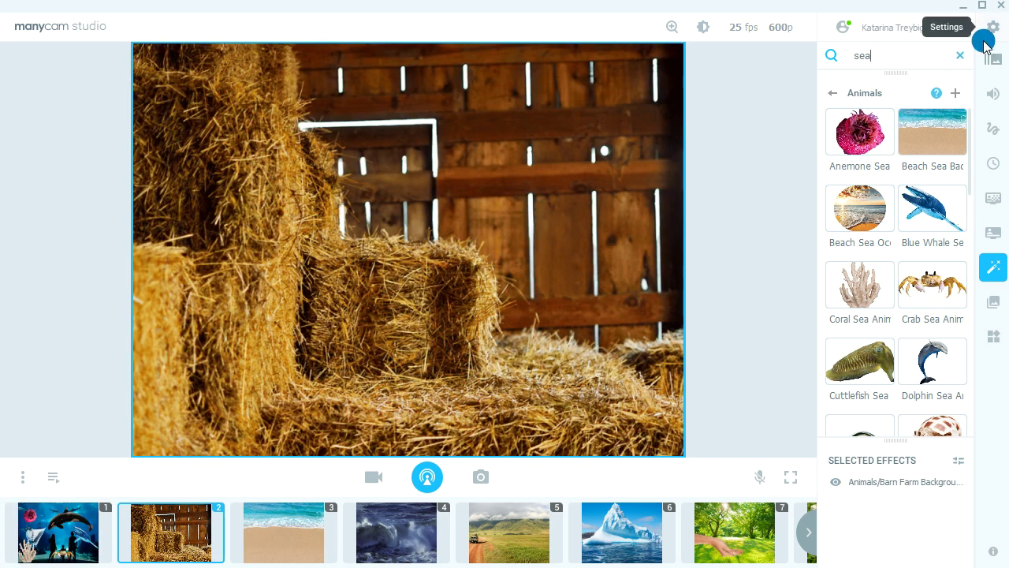
Search 'farm' and add an enlarged piglet cutout on the hay bale.
click(875, 53)
drag(875, 53, 846, 52)
text(farm)
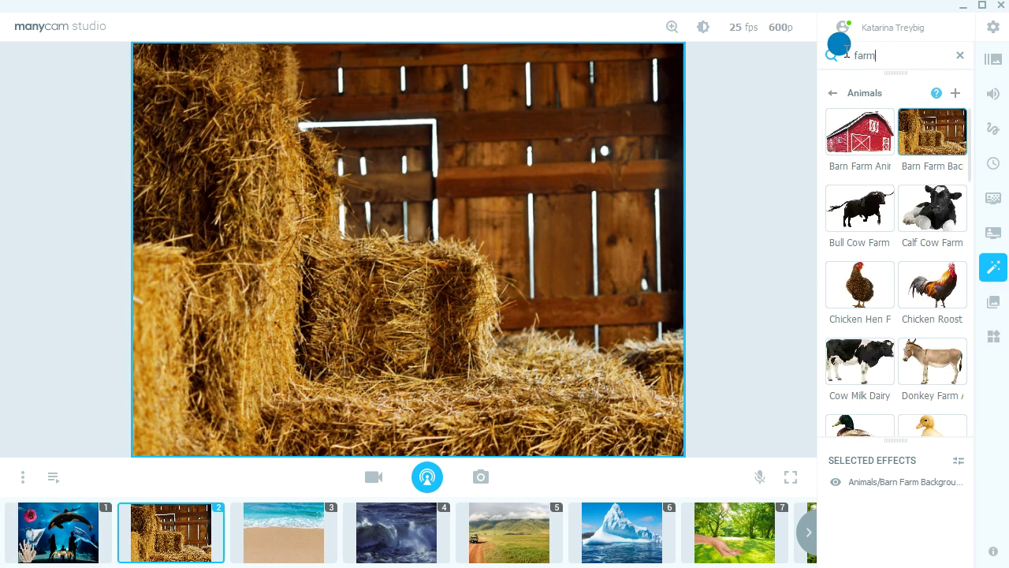
scroll(859, 229, down, 10)
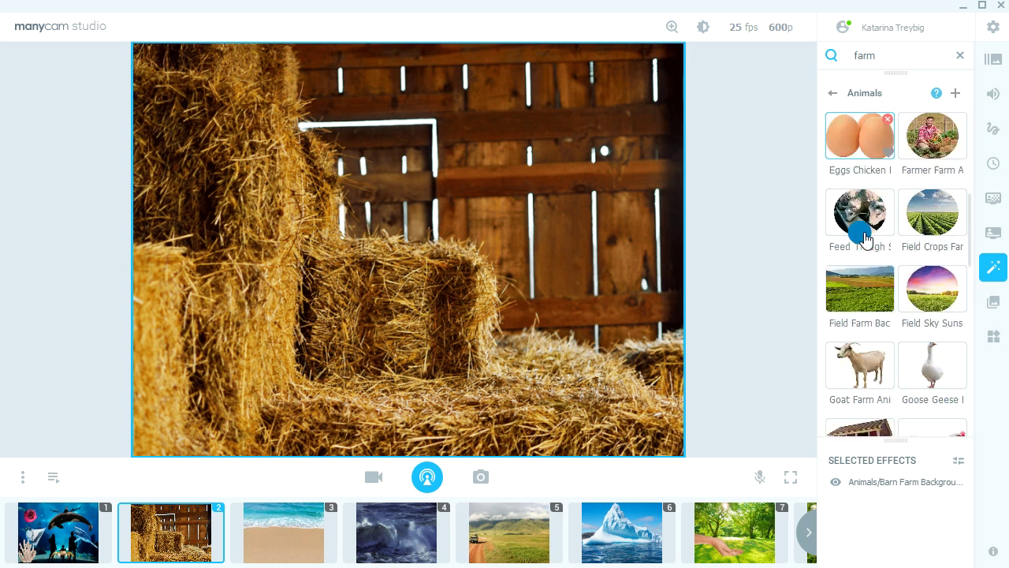
scroll(866, 266, down, 1)
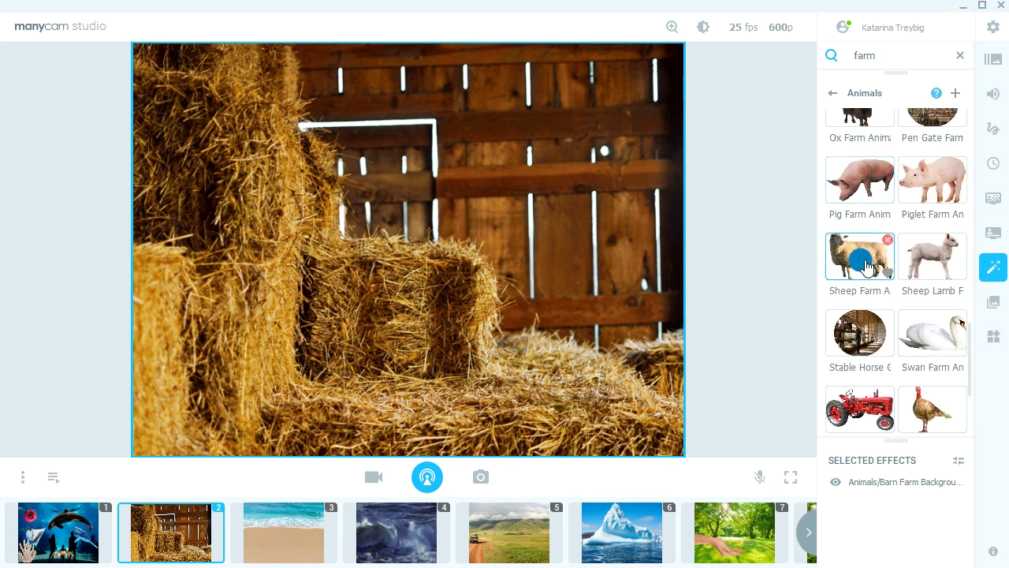
click(922, 177)
drag(227, 390, 570, 314)
drag(470, 282, 385, 219)
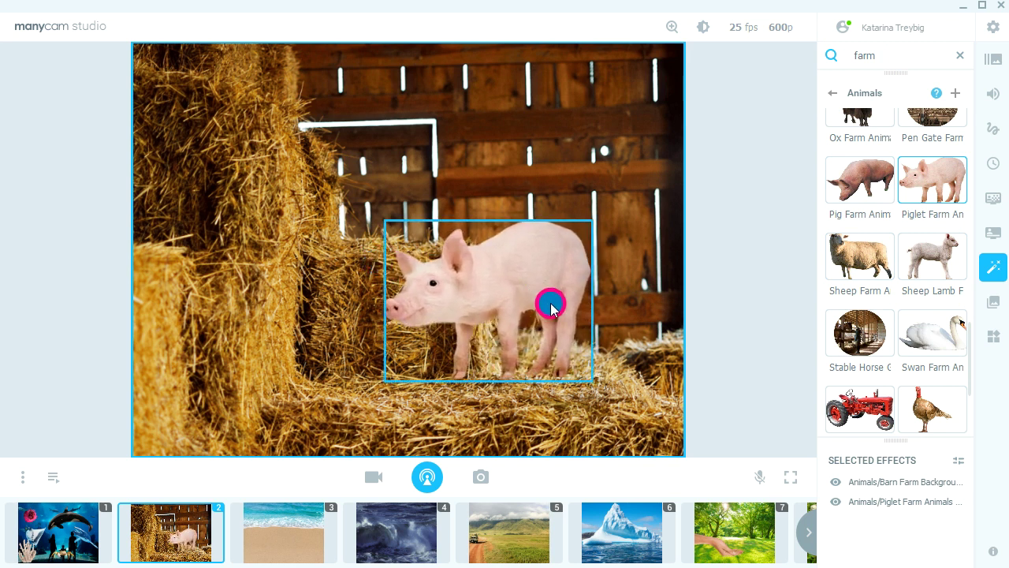
drag(549, 300, 584, 326)
Add a turkey at top centre and a kid goat on the hay at centre-left.
click(919, 404)
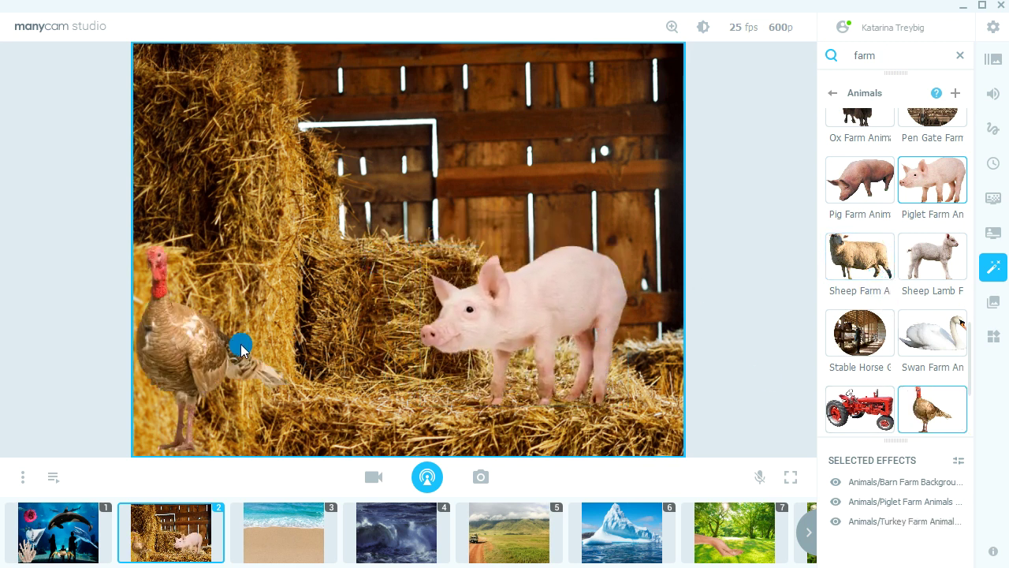
drag(240, 347, 399, 131)
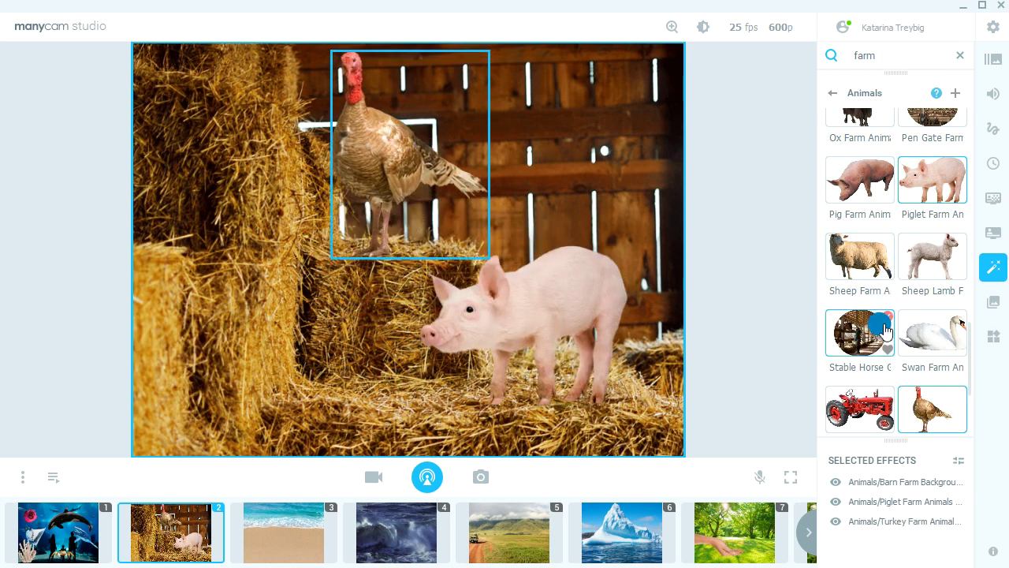
scroll(874, 277, down, 2)
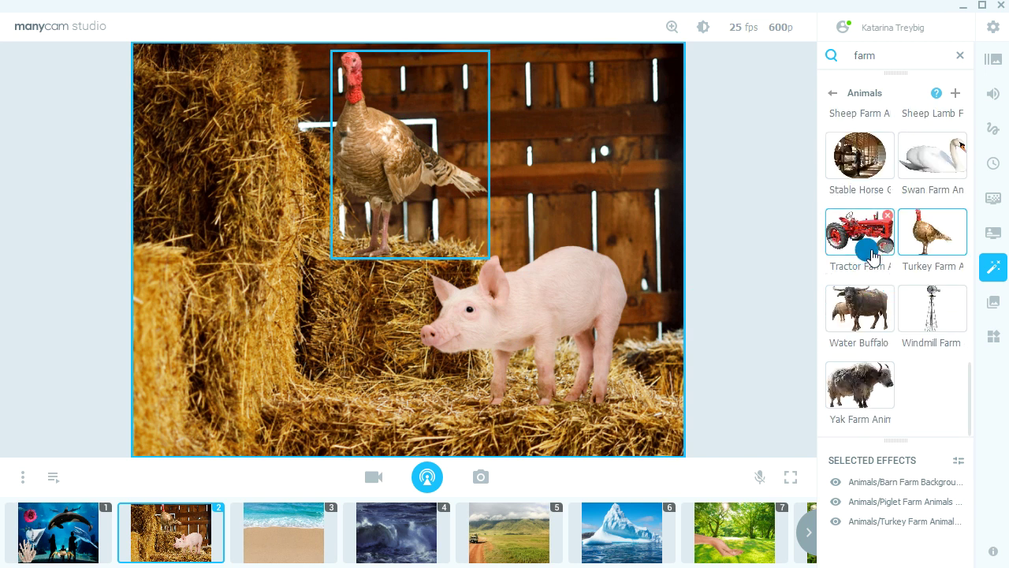
scroll(874, 253, up, 4)
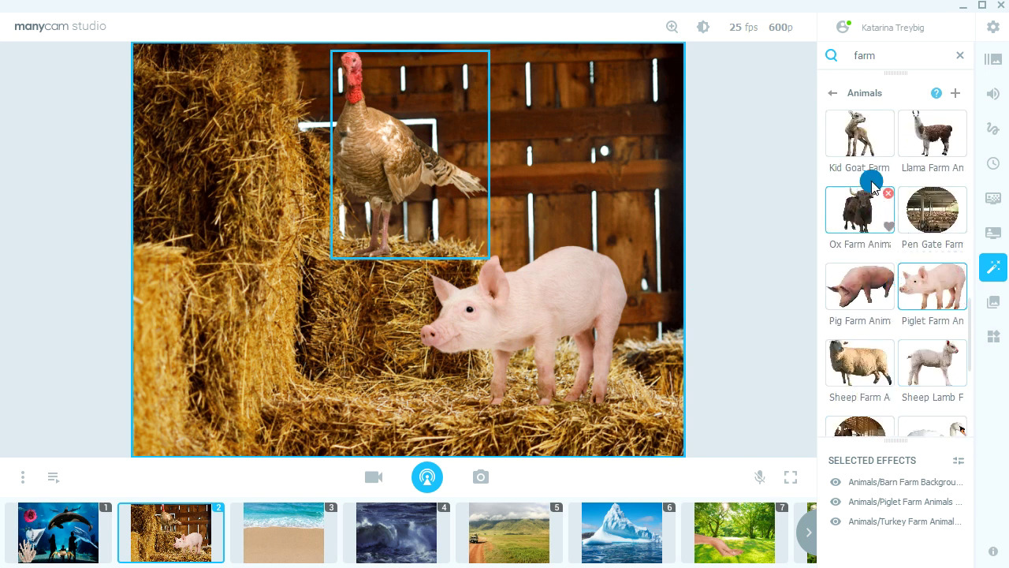
scroll(873, 186, up, 1)
click(850, 225)
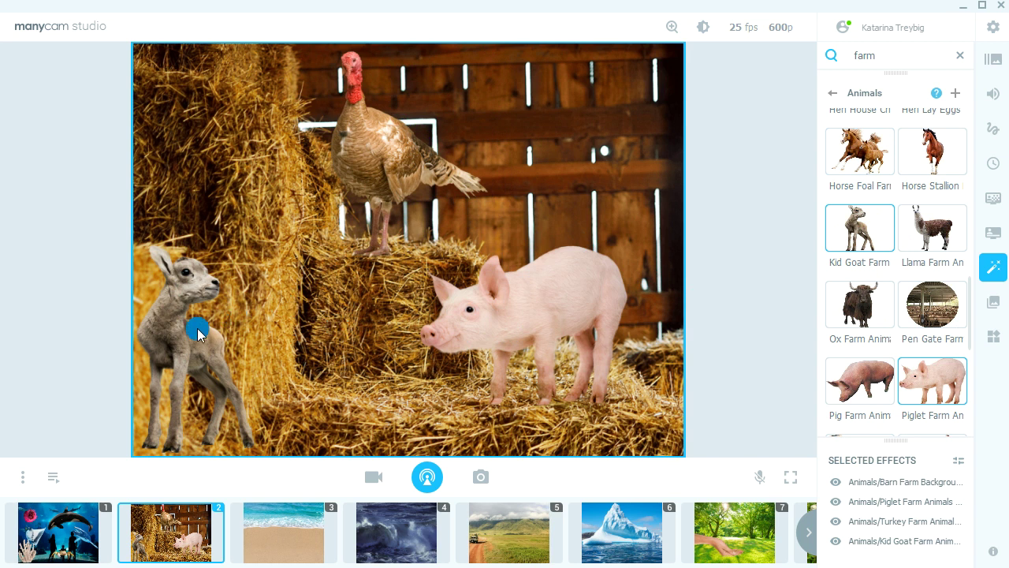
drag(197, 334, 270, 270)
mouse_move(340, 190)
mouse_down()
mouse_move(284, 225)
mouse_move(331, 216)
mouse_move(343, 194)
mouse_up()
drag(243, 297, 276, 307)
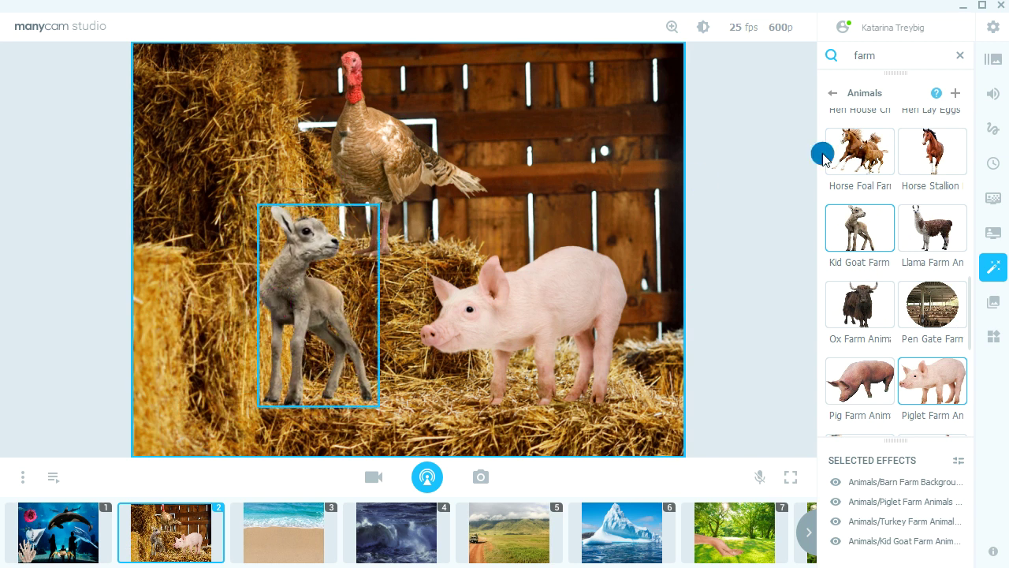
Search 'kit', add the Cat Kitten Pet cutout at left middle, then switch to beach scene 3.
drag(904, 55, 839, 59)
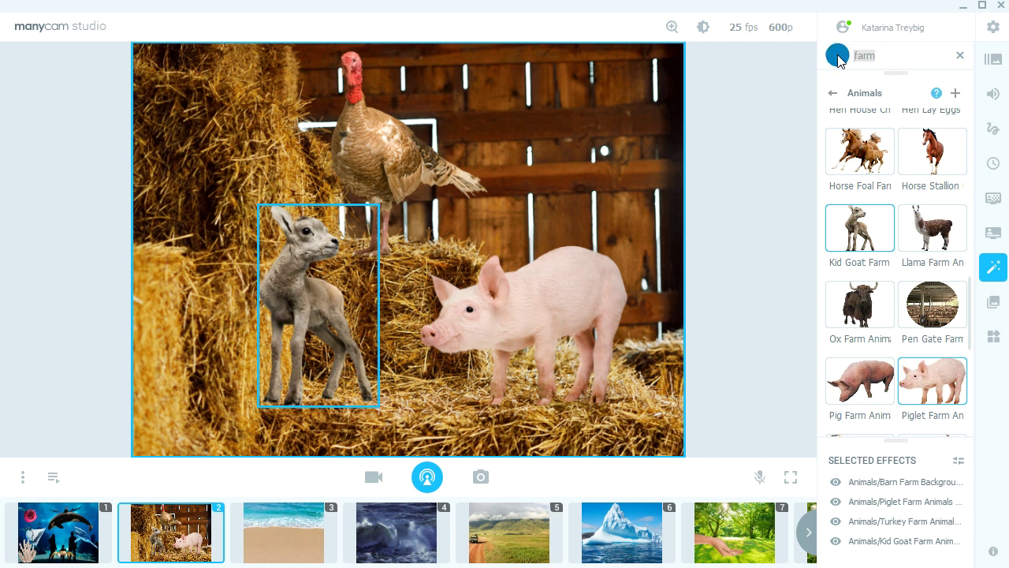
text(kit)
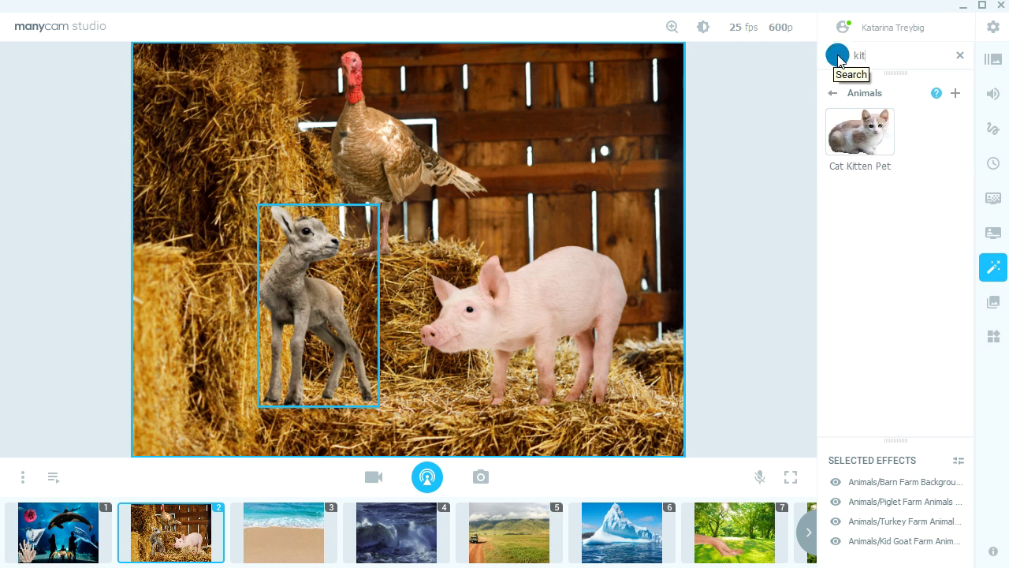
click(851, 134)
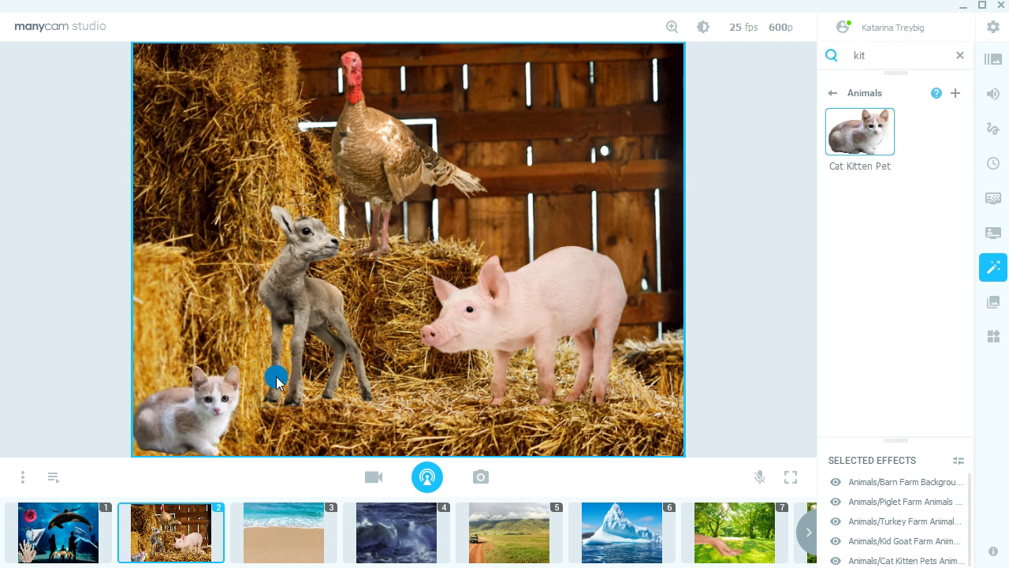
drag(194, 403, 194, 213)
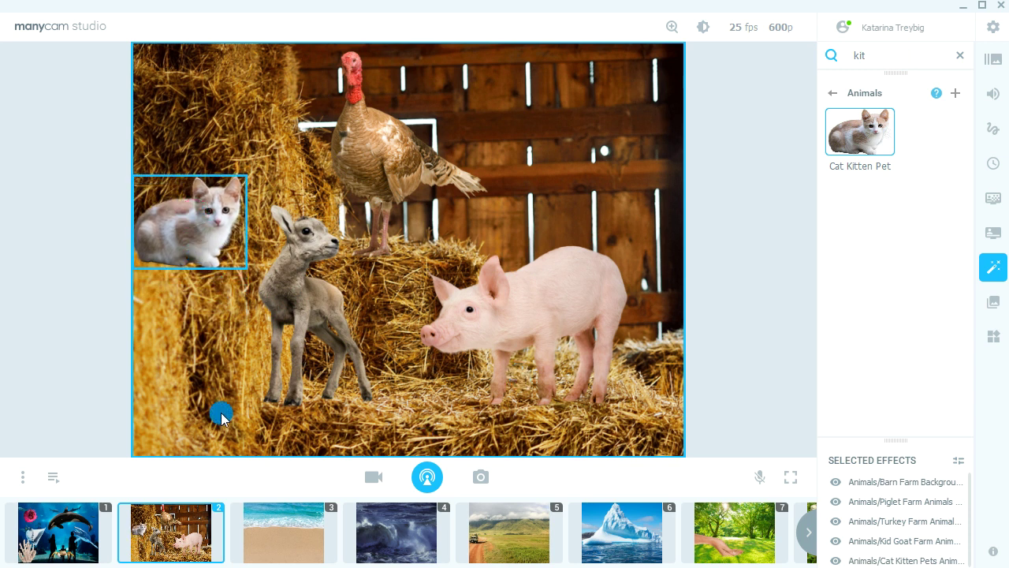
click(273, 522)
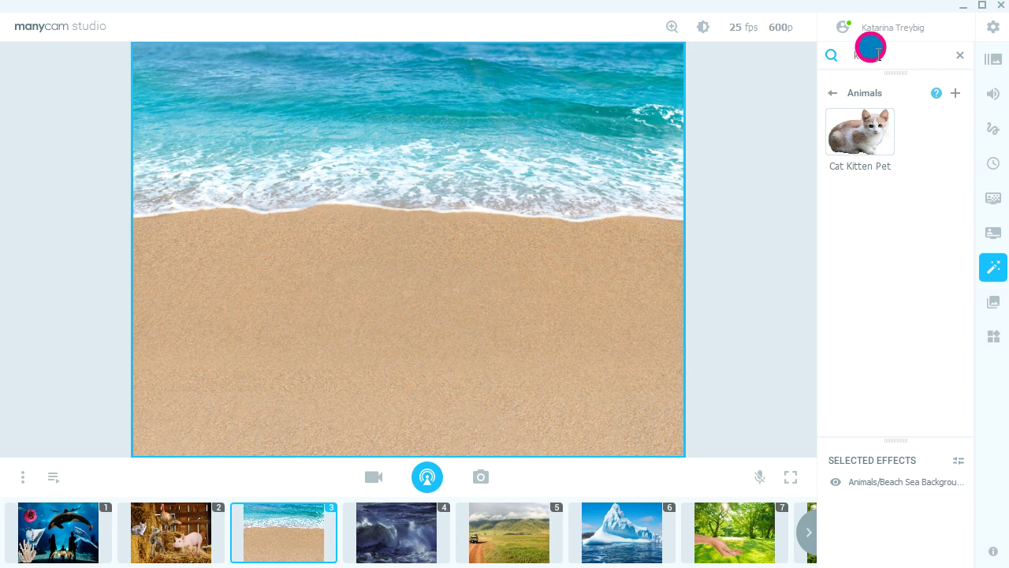
Search 'sea' and add the Coral Sea Animals cutout to the beach.
drag(877, 55, 833, 62)
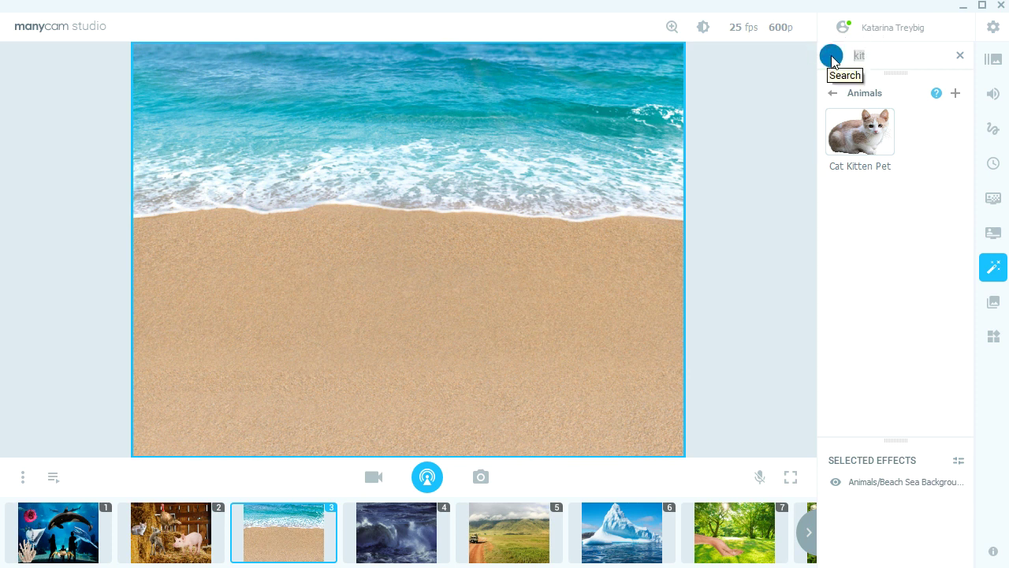
text(sea)
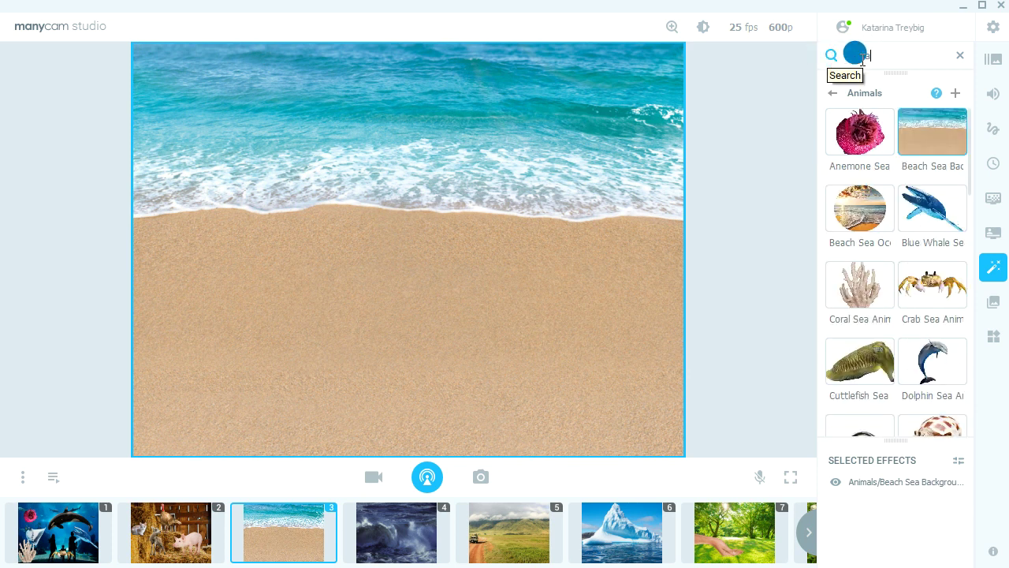
drag(863, 61, 877, 57)
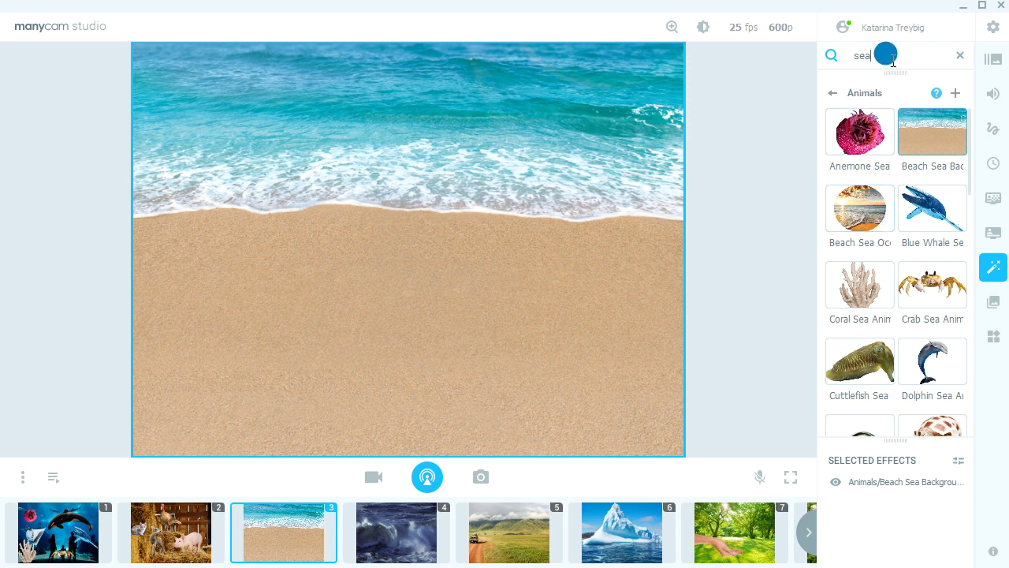
drag(893, 60, 848, 55)
text(beach)
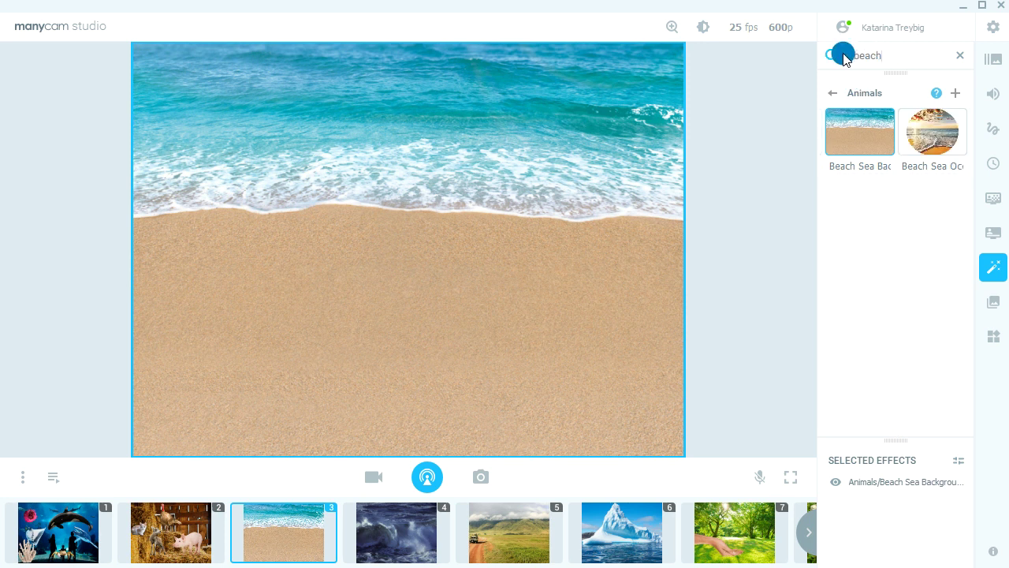
key(BackSpace)
key(BackSpace)
key(BackSpace)
key(BackSpace)
key(BackSpace)
text(sea)
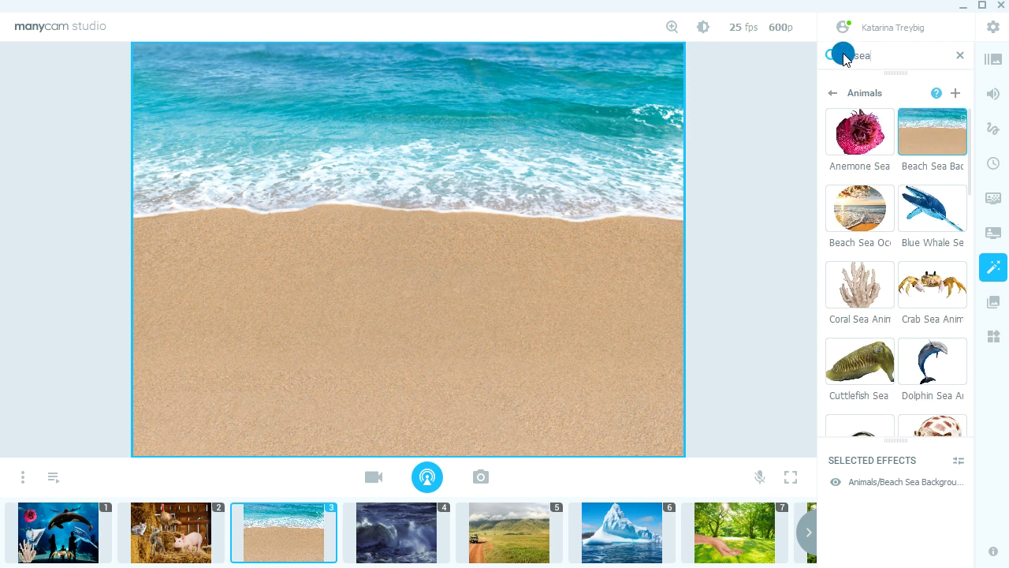
click(858, 286)
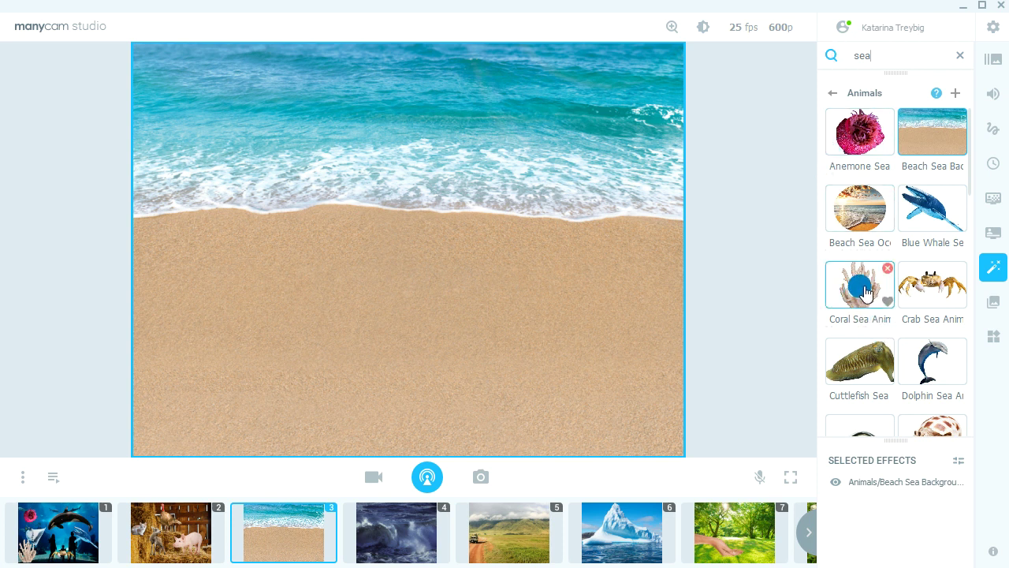
drag(162, 409, 199, 354)
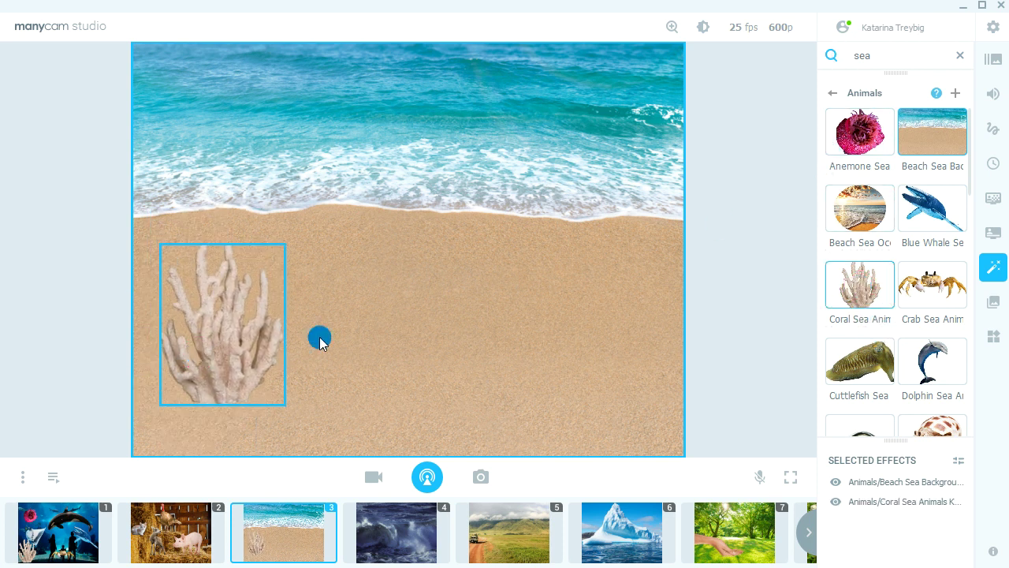
Search 'shells', add them enlarged at the right edge, then switch to the ocean waves scene 4.
scroll(923, 197, down, 2)
drag(891, 54, 824, 38)
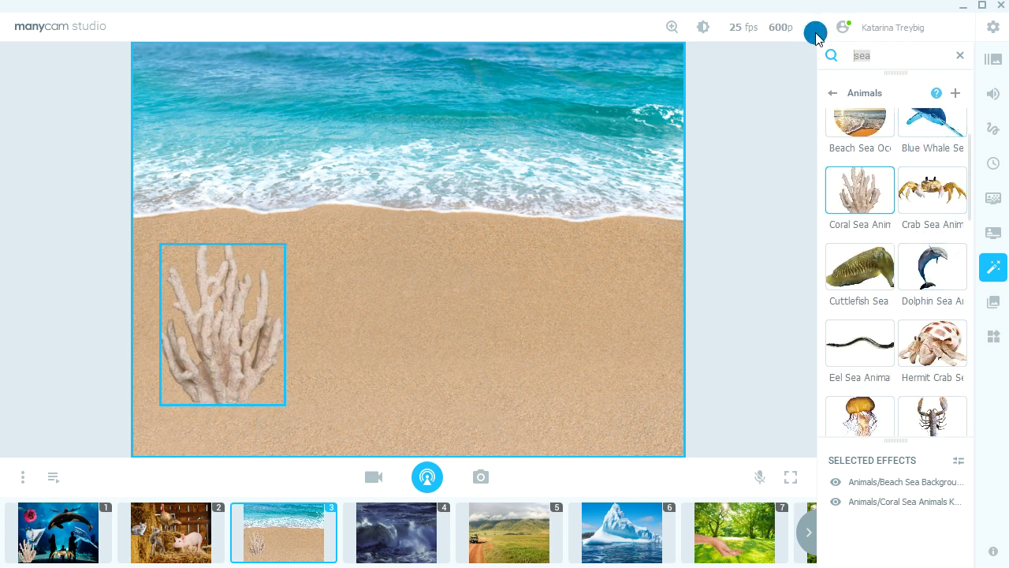
text(shells)
click(861, 123)
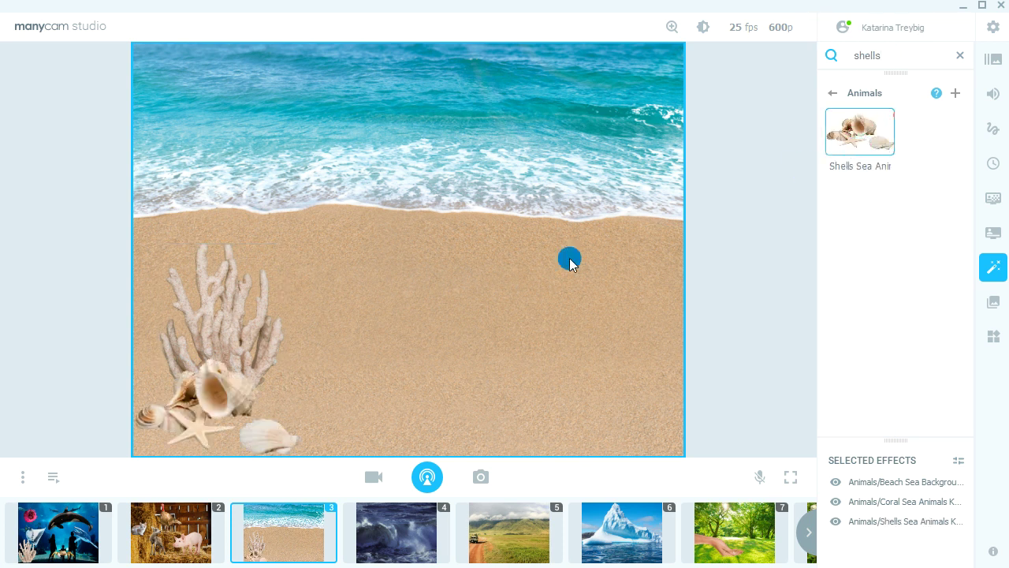
click(326, 403)
drag(240, 437, 537, 340)
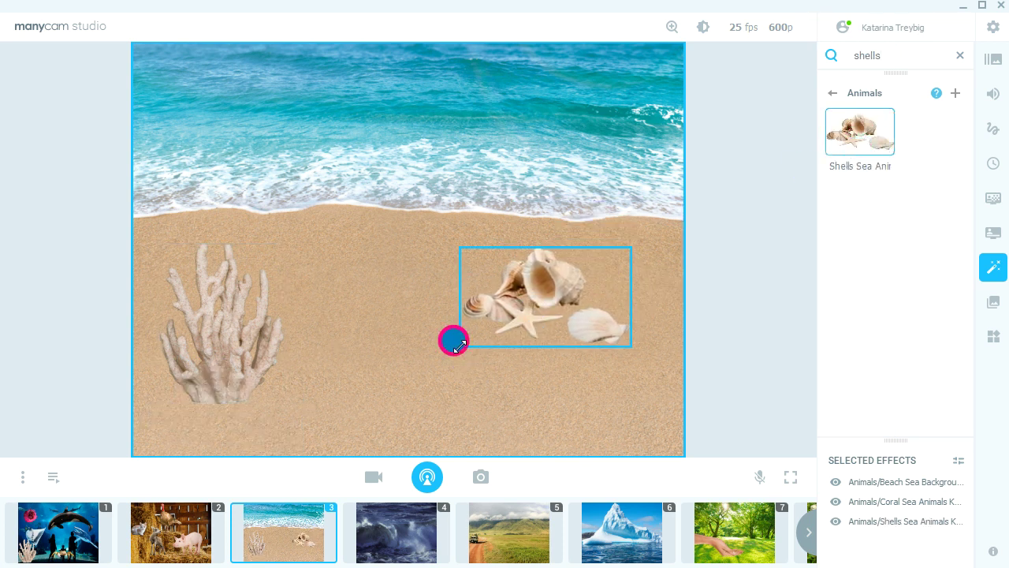
drag(454, 341, 250, 415)
drag(555, 266, 617, 266)
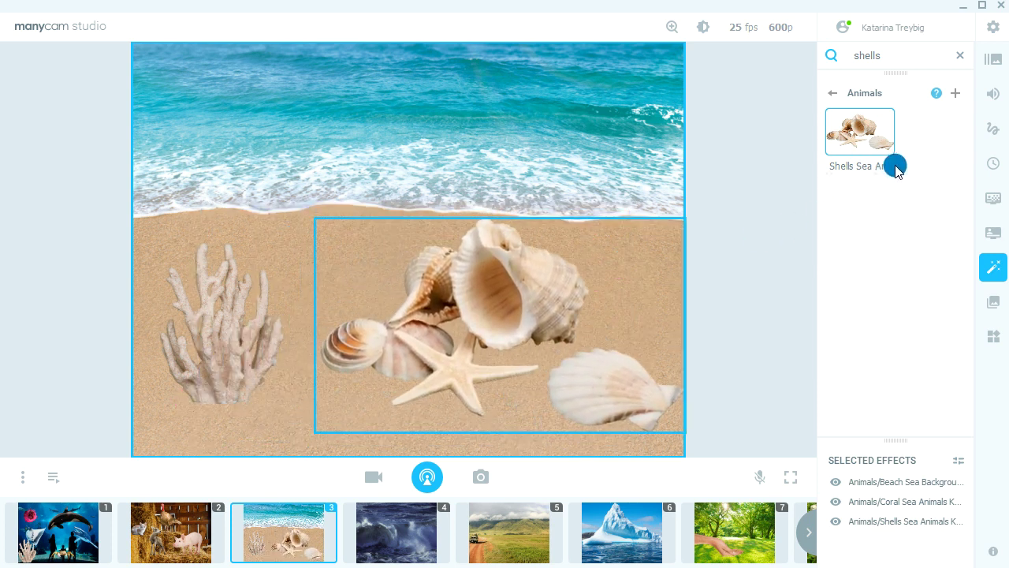
click(835, 95)
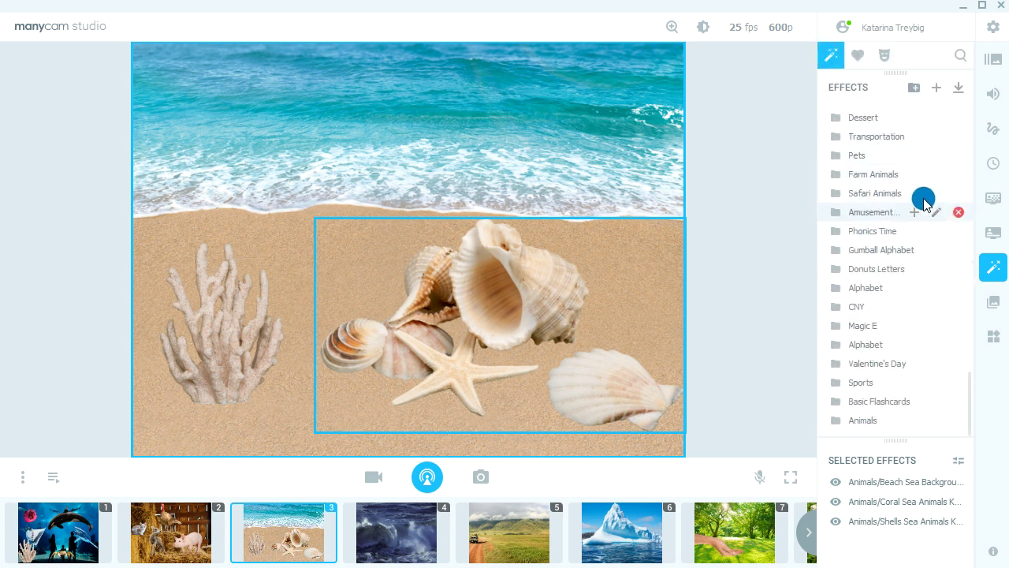
click(392, 514)
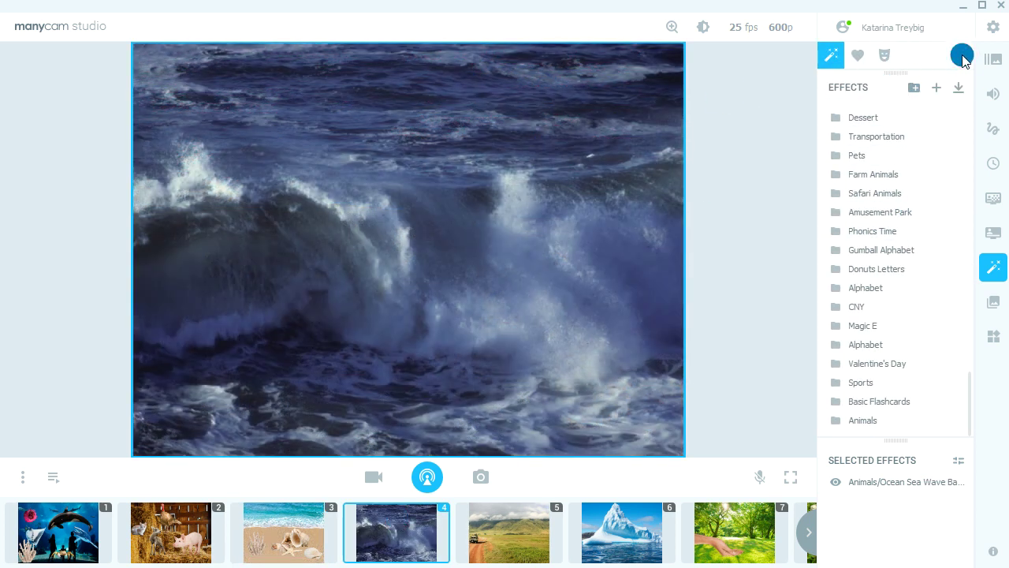
Search 'dolp' and place the Dolphin cutout at the upper left of the waves.
text(dolph)
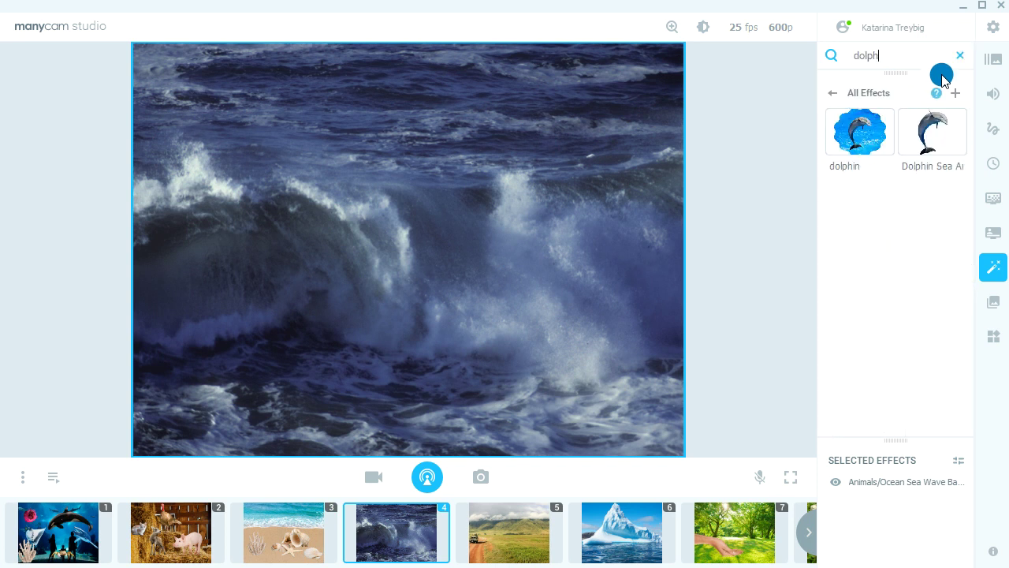
drag(926, 142, 366, 193)
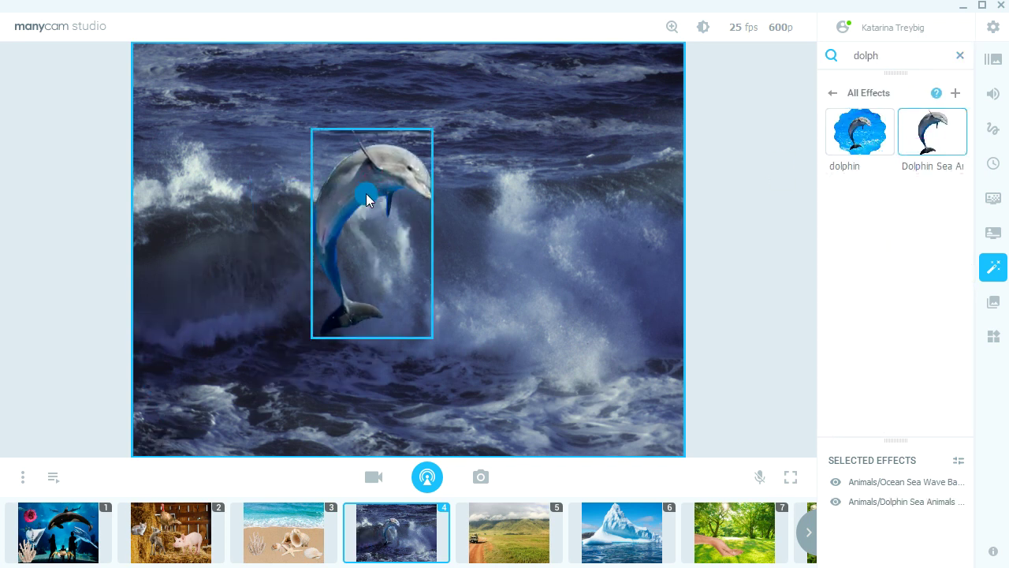
click(832, 93)
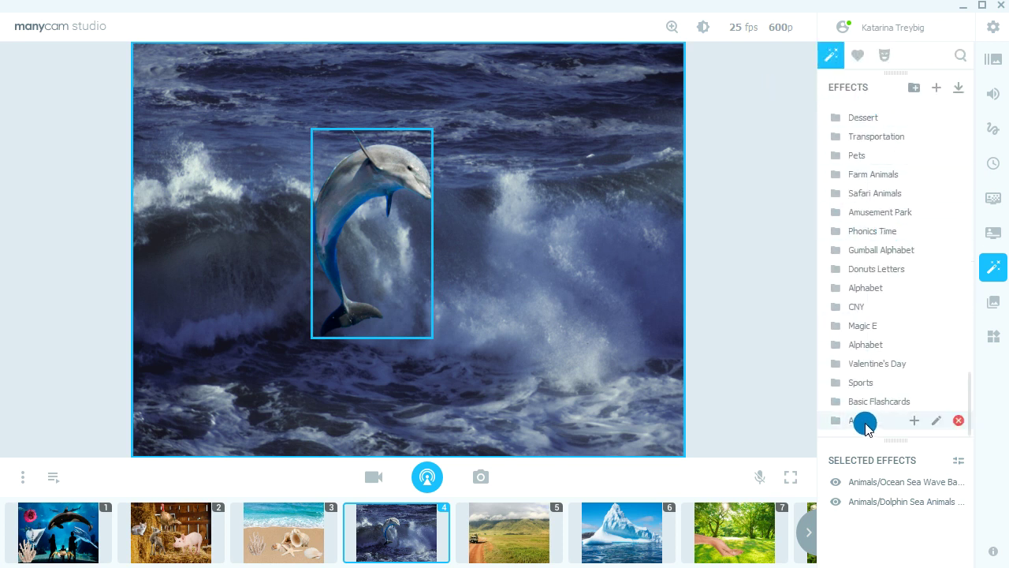
click(865, 423)
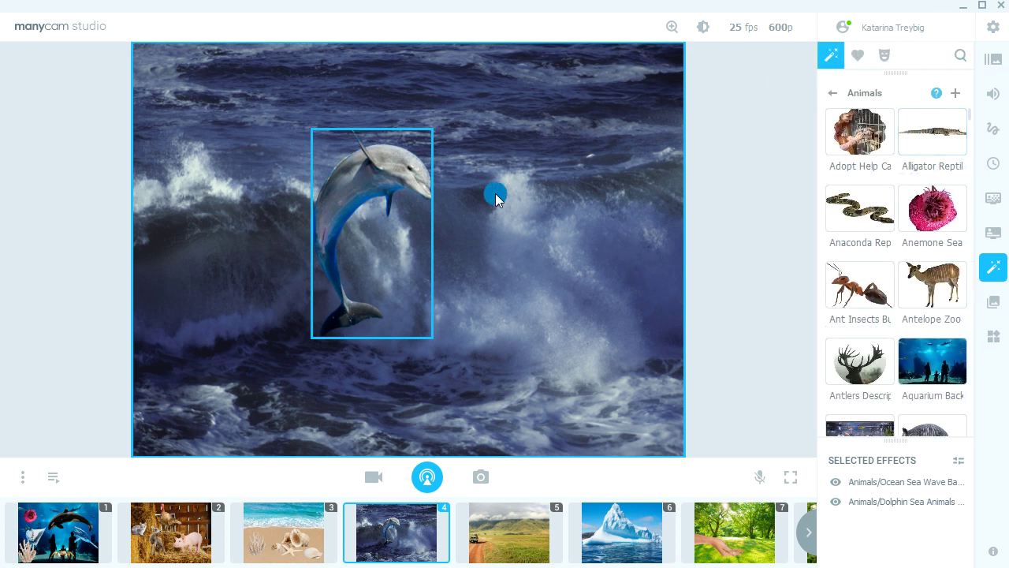
drag(373, 210, 261, 180)
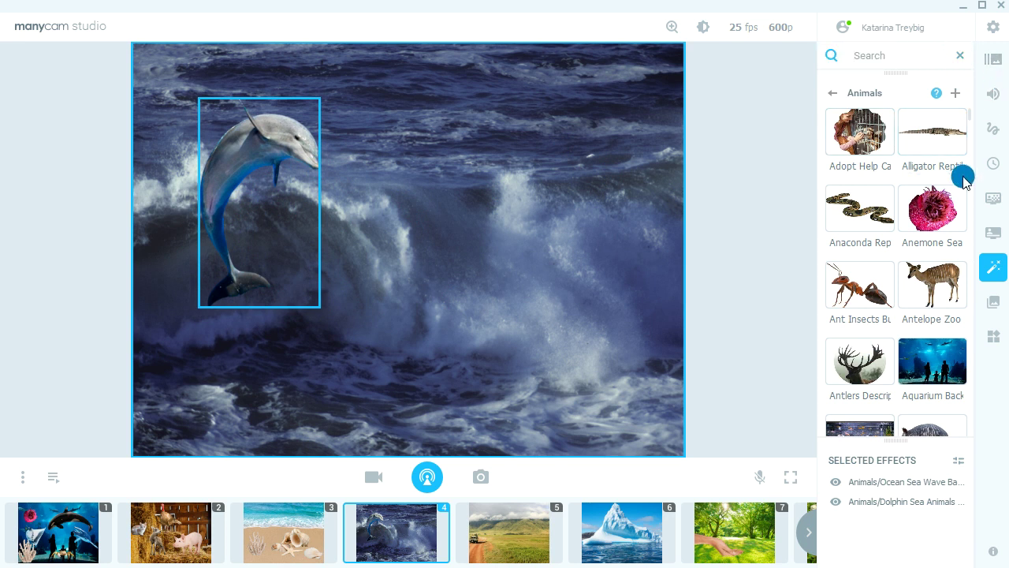
Search 'wha', put the Blue Whale at the upper right, then switch to the safari scene.
text(whal)
click(861, 161)
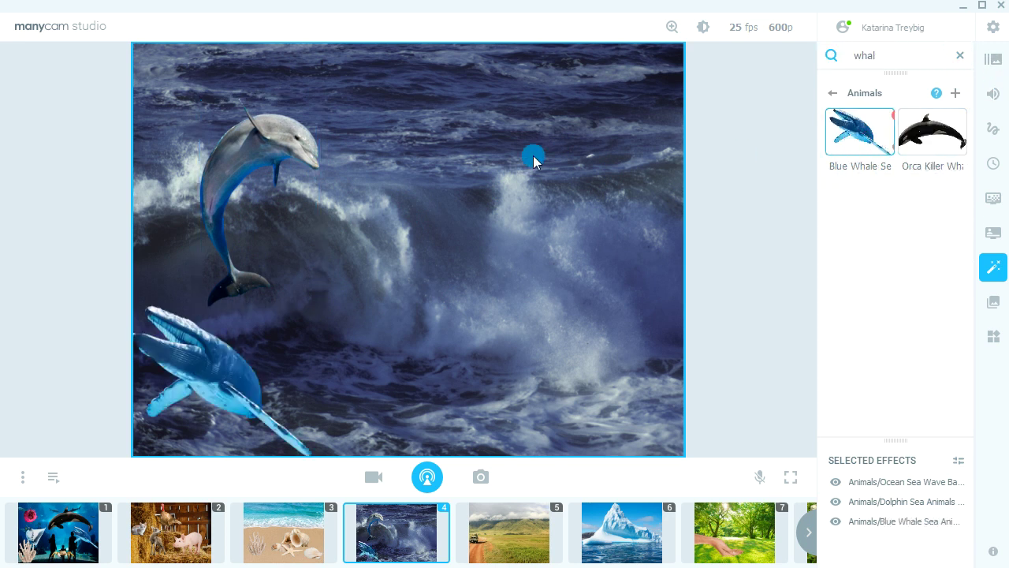
drag(232, 345, 550, 131)
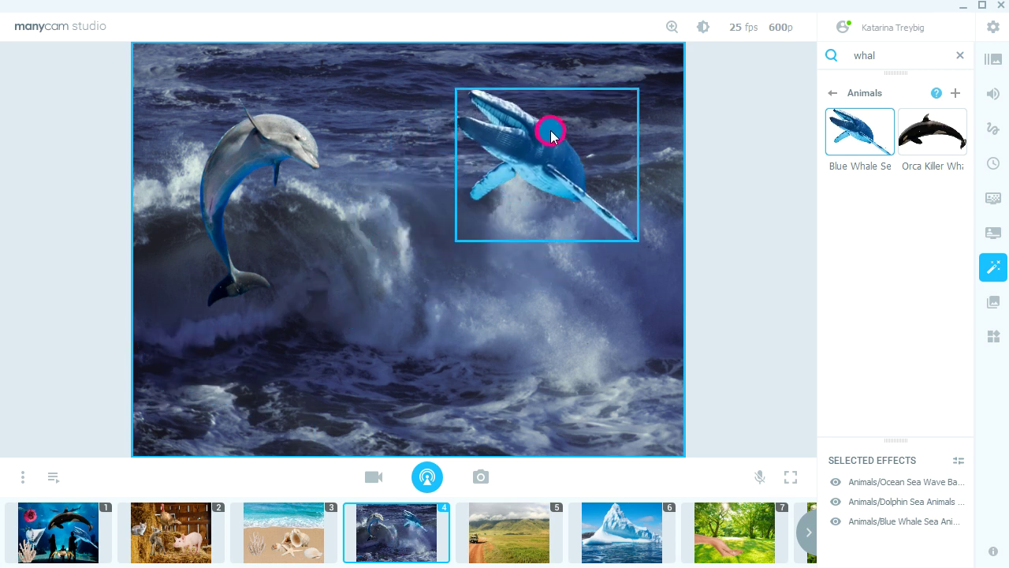
click(489, 526)
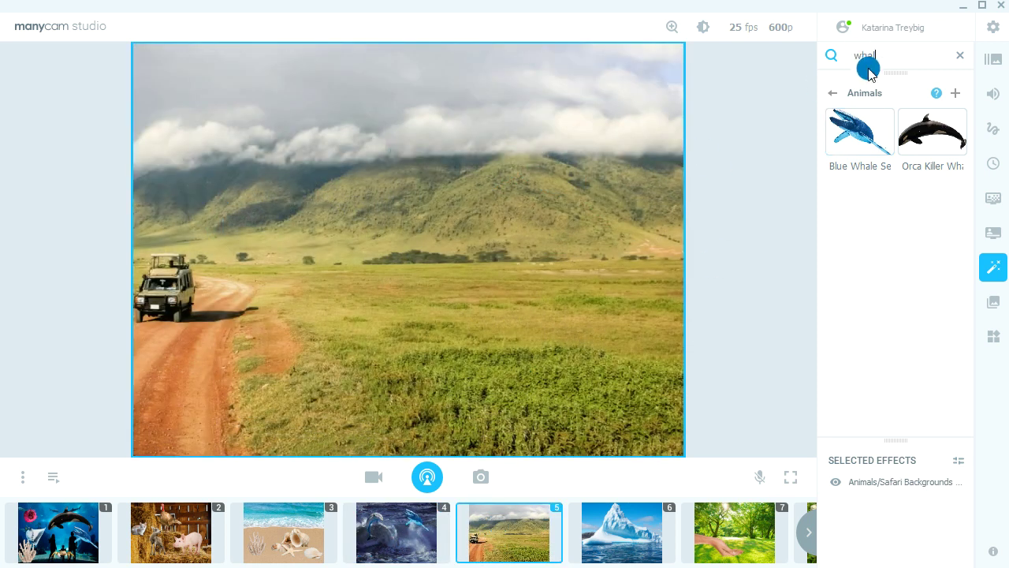
Search 'safari' and drag the Cheetah, a Giraffe on the left, and a Lion at lower right onto the savanna.
click(865, 48)
text(safari)
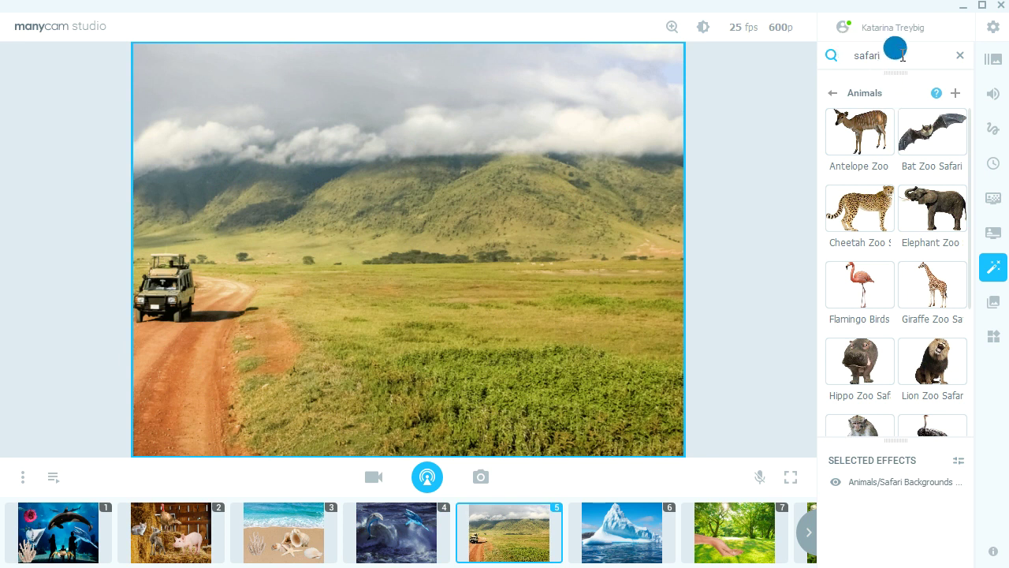
scroll(903, 205, down, 2)
scroll(907, 215, down, 2)
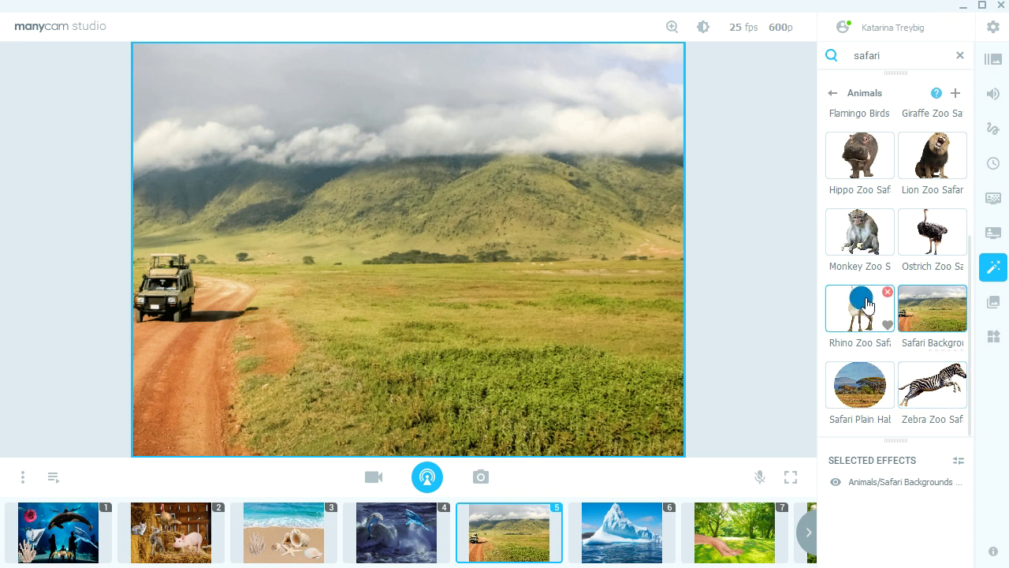
scroll(888, 150, up, 4)
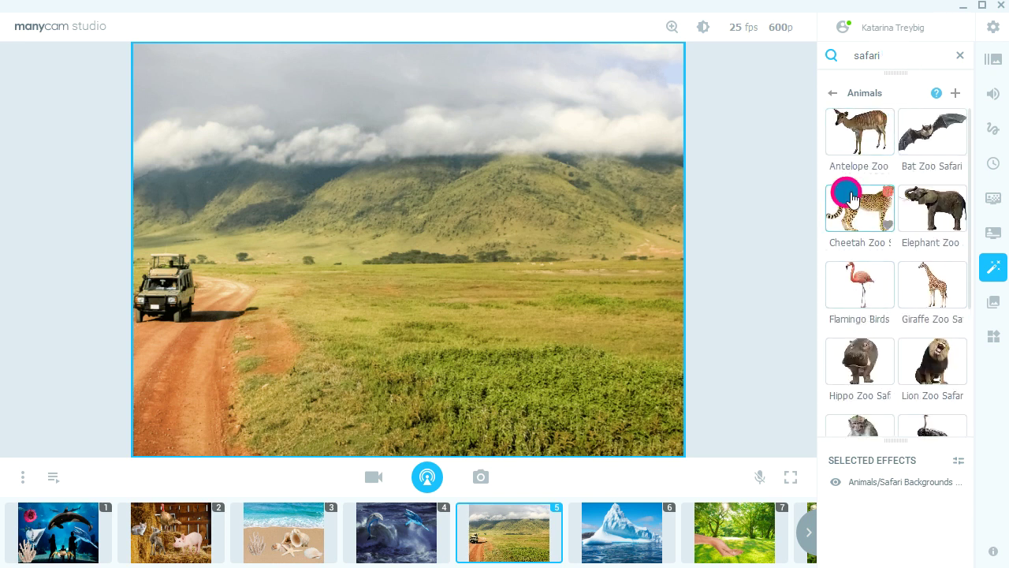
drag(851, 198, 537, 258)
drag(908, 287, 319, 251)
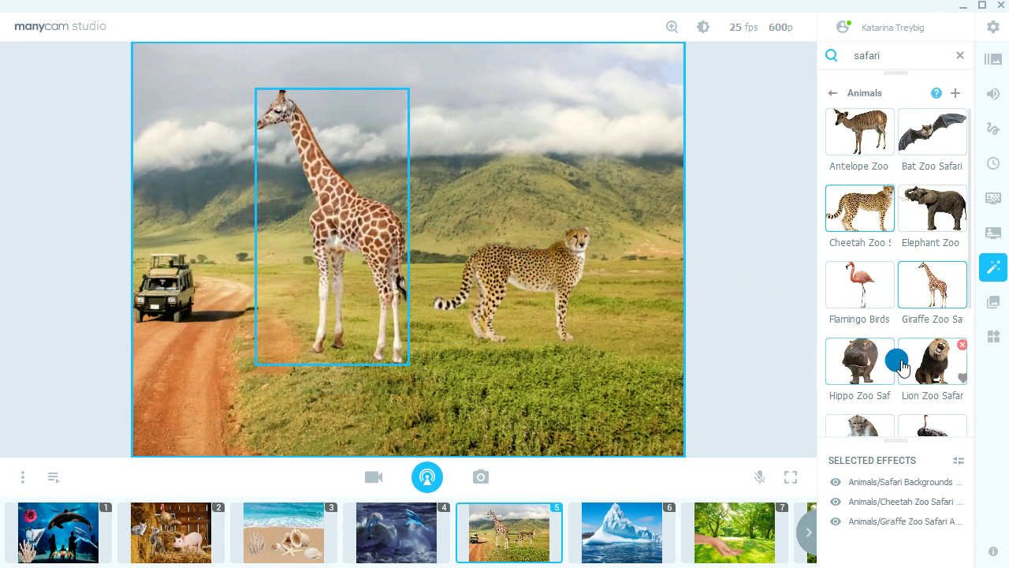
drag(899, 358, 600, 375)
Shrink the cheetah near the horizon, then switch to iceberg preset 6.
drag(497, 291, 472, 238)
drag(568, 202, 538, 183)
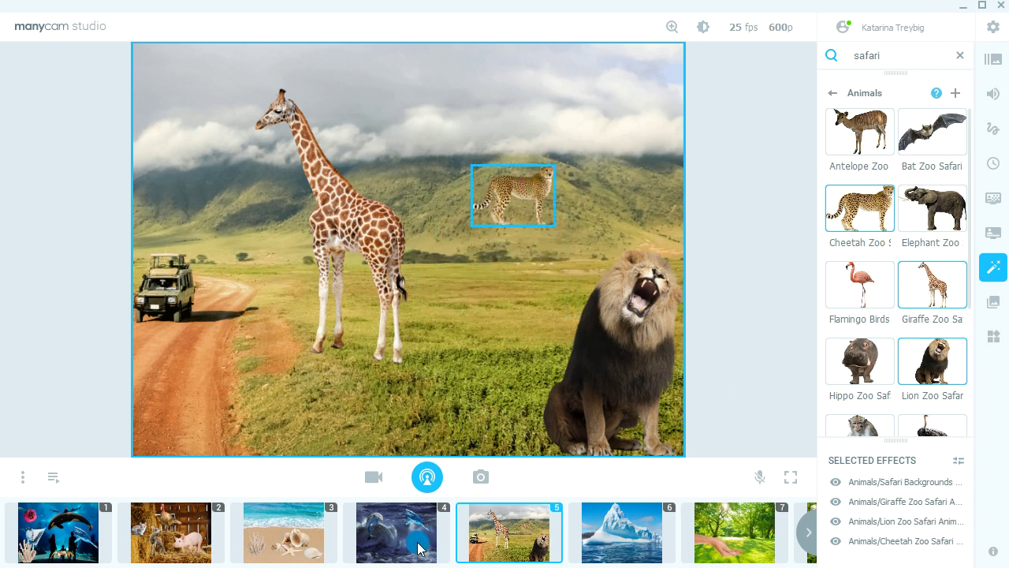
click(622, 527)
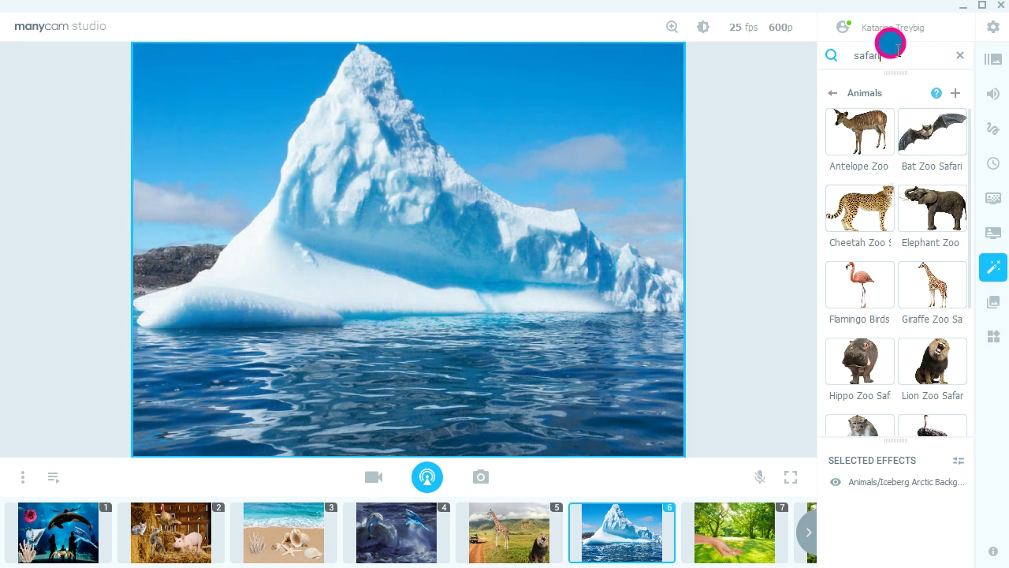
Search the zoo animals and place the Polar Bear cutout on the iceberg.
drag(898, 49, 804, 47)
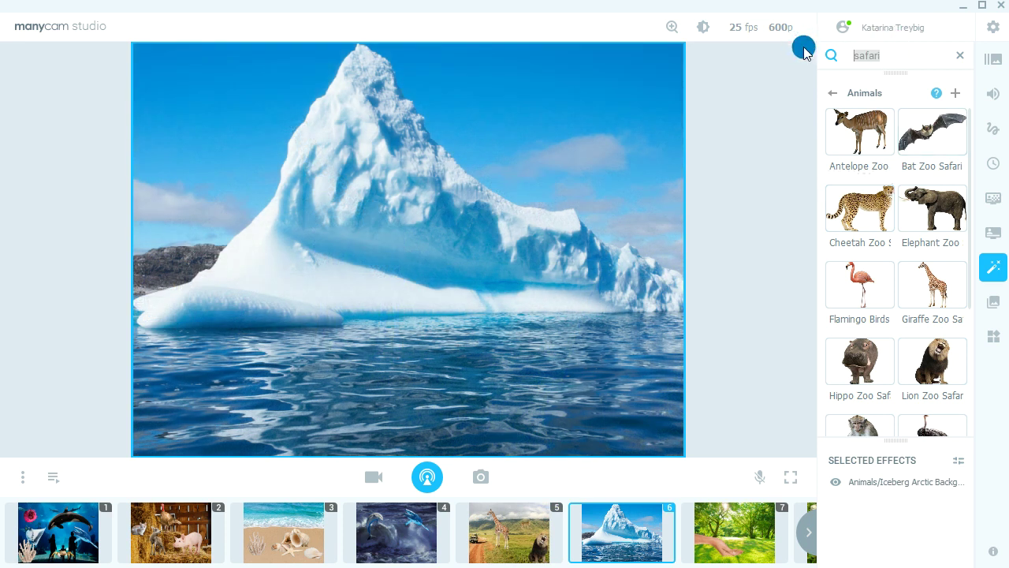
text(pla)
key(BackSpace)
key(BackSpace)
key(BackSpace)
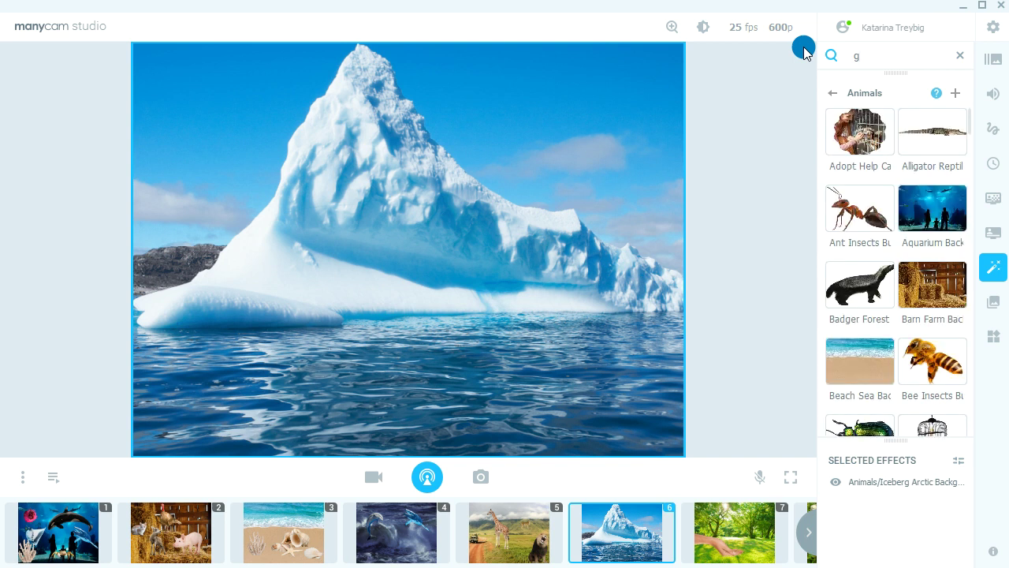
text(pola)
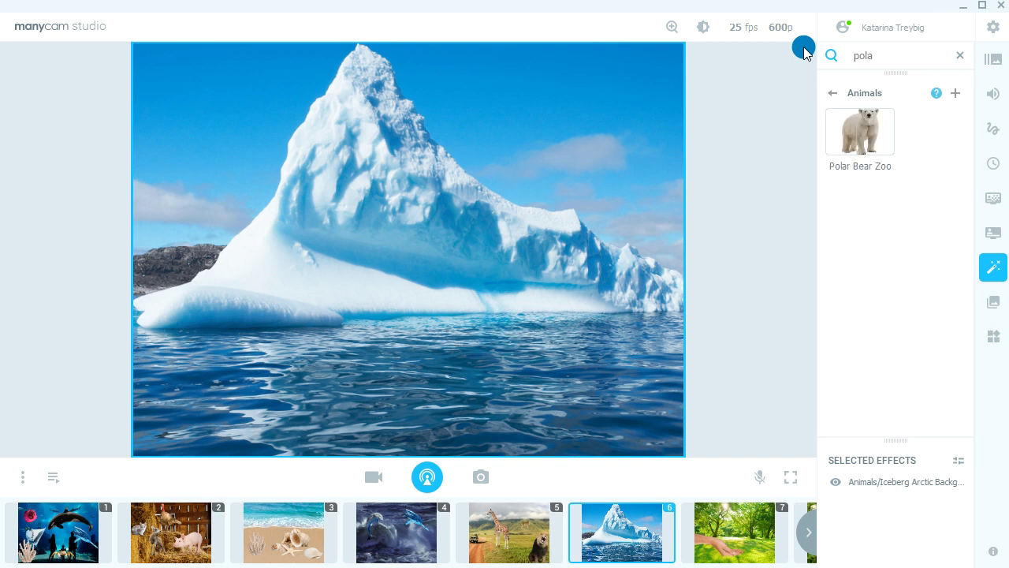
key(BackSpace)
key(BackSpace)
key(BackSpace)
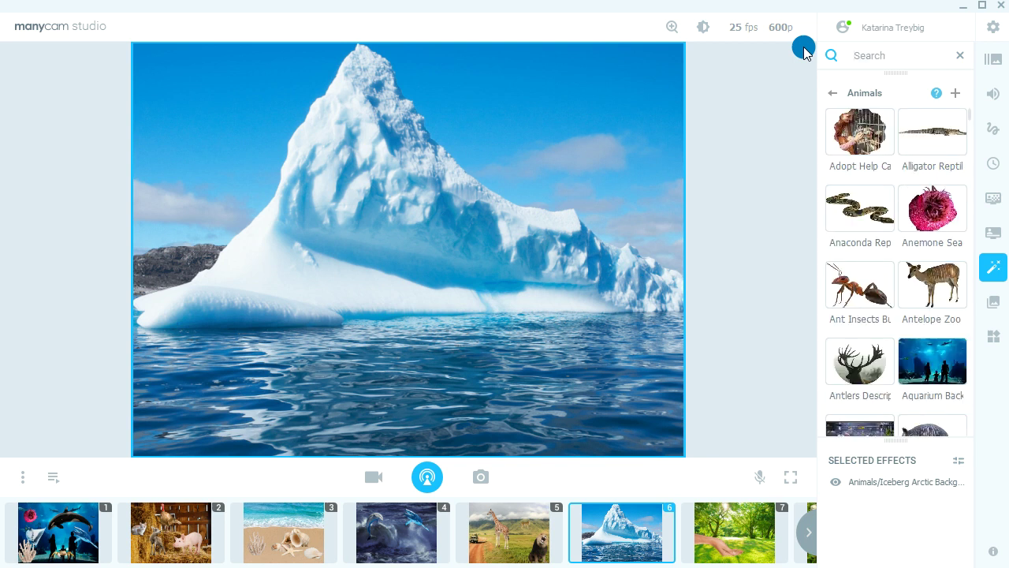
text(zoo)
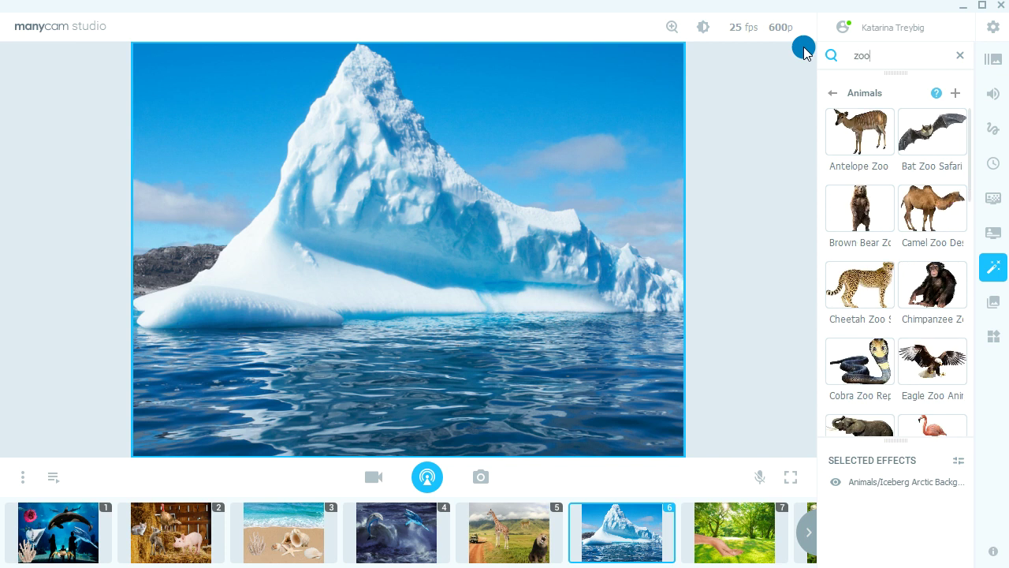
scroll(950, 233, down, 9)
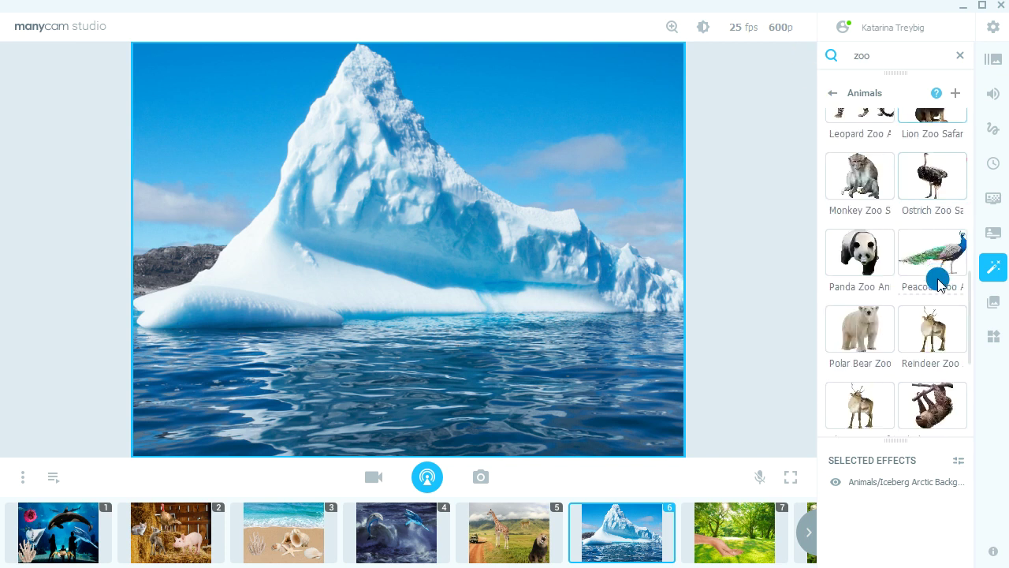
click(859, 243)
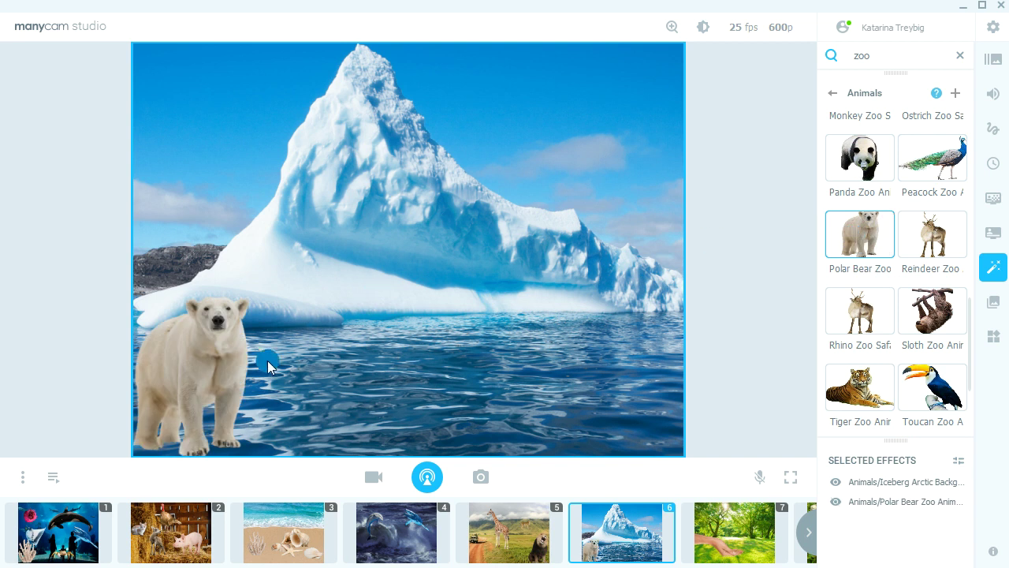
drag(213, 373, 264, 243)
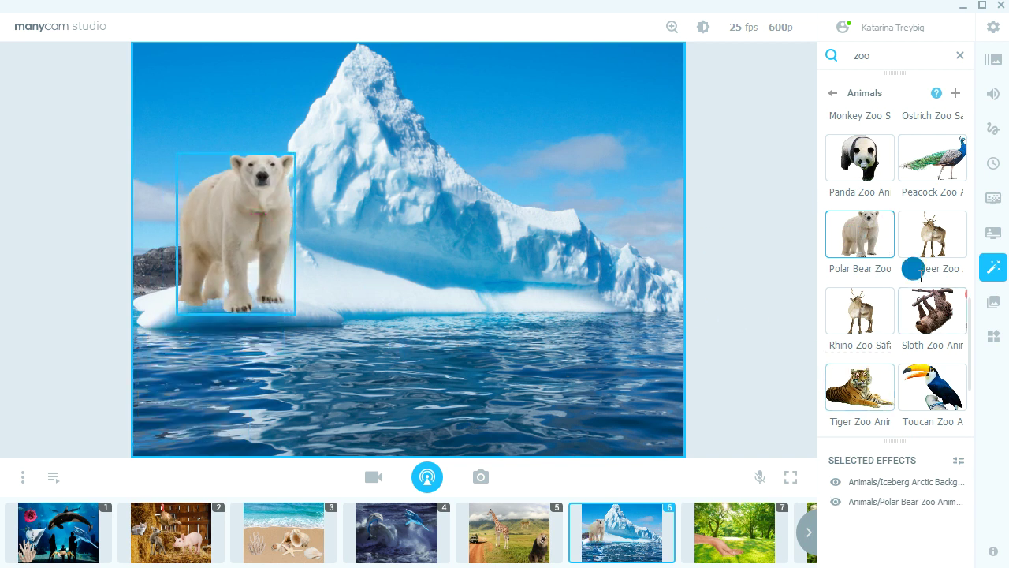
Search 'seal', add the Seal cutout and move it up onto the iceberg.
double_click(868, 54)
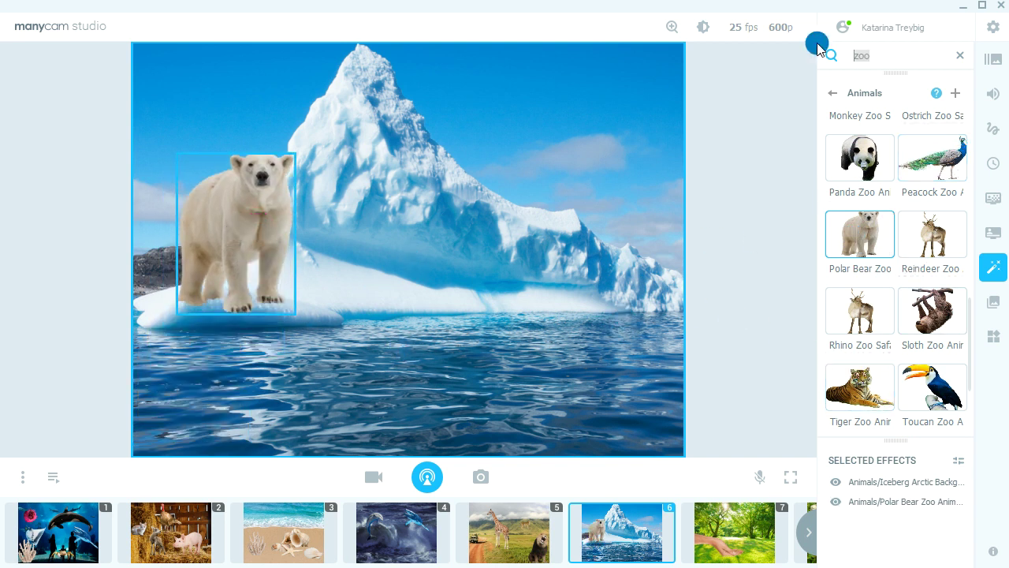
text(seal)
click(882, 114)
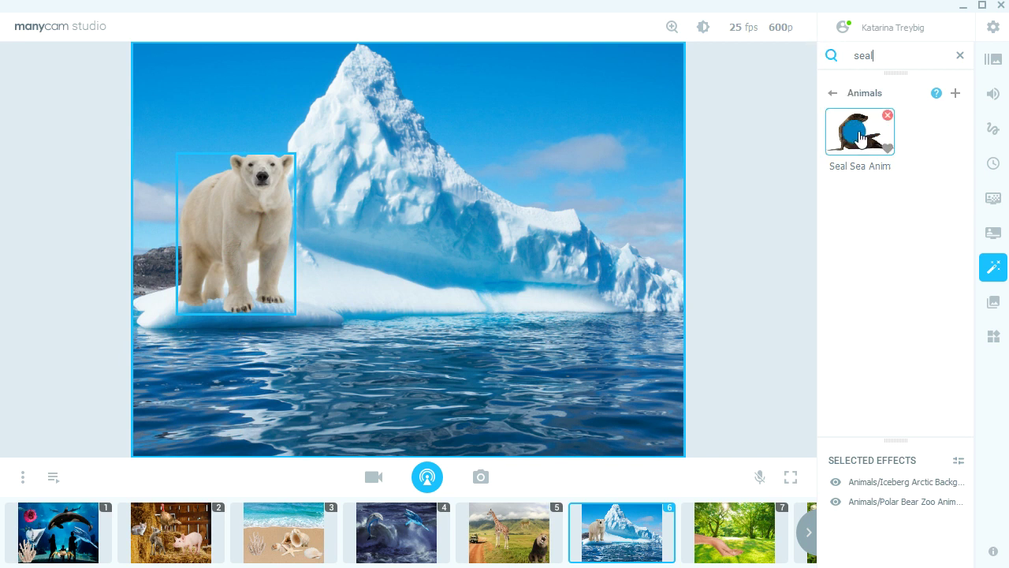
drag(219, 380, 449, 241)
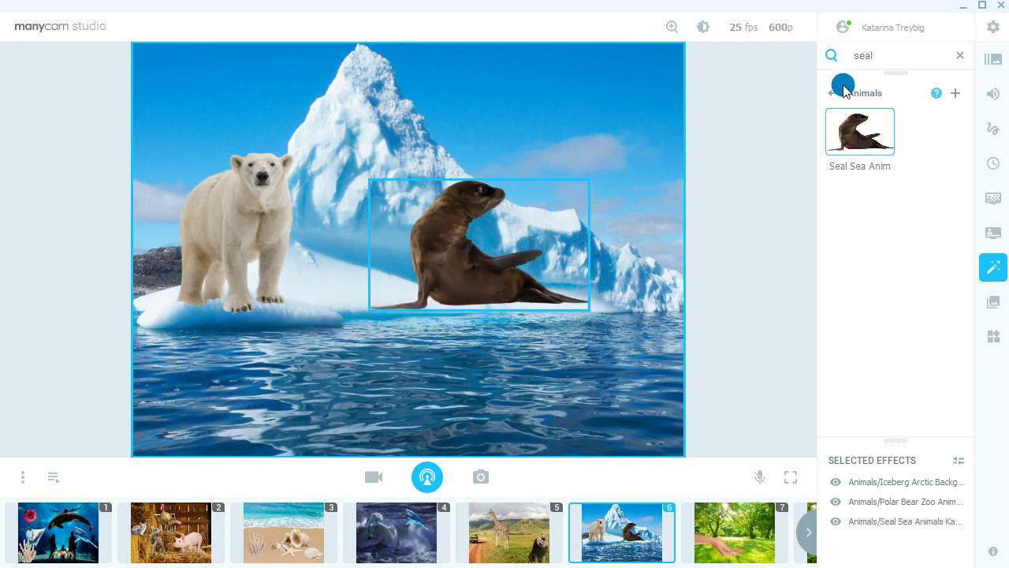
Broaden the search to 'sea' and browse the sea-animal results.
key(BackSpace)
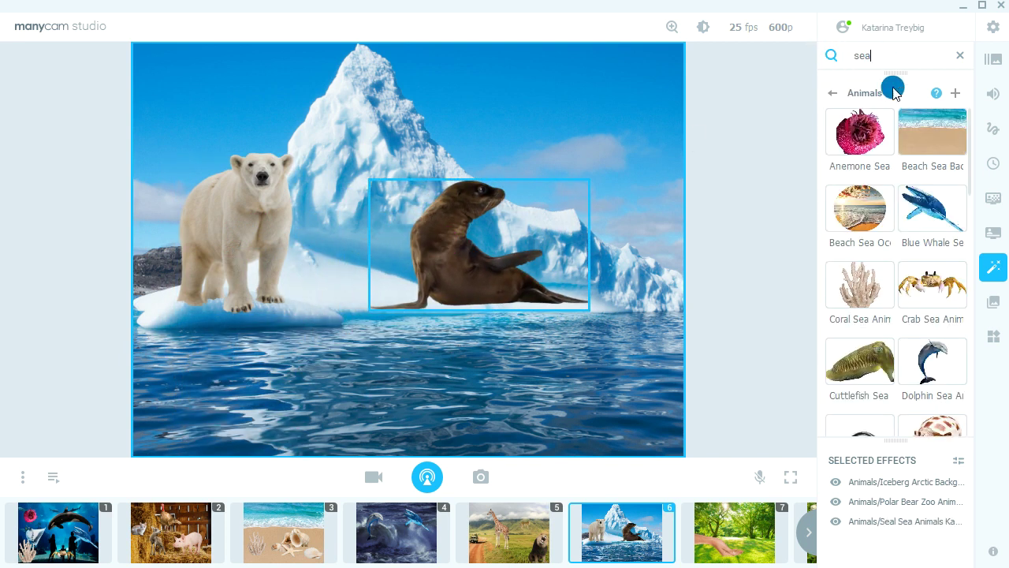
scroll(914, 261, down, 7)
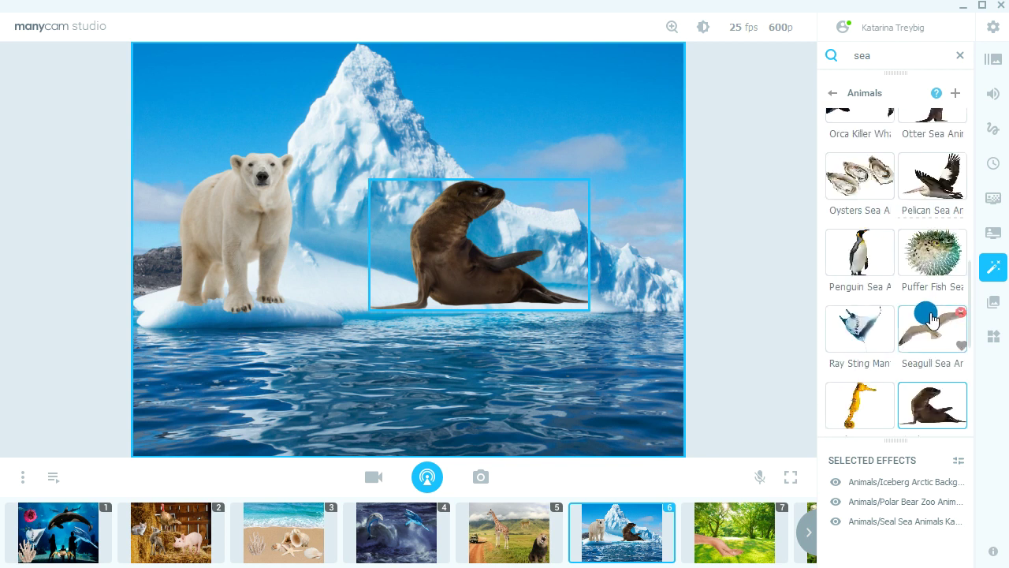
scroll(919, 311, down, 1)
scroll(910, 300, down, 2)
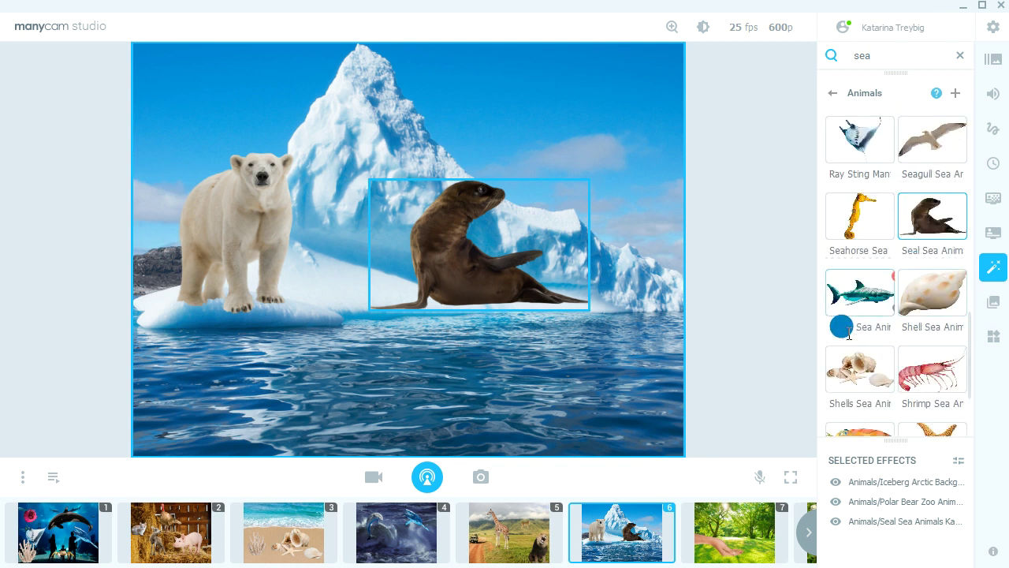
click(903, 53)
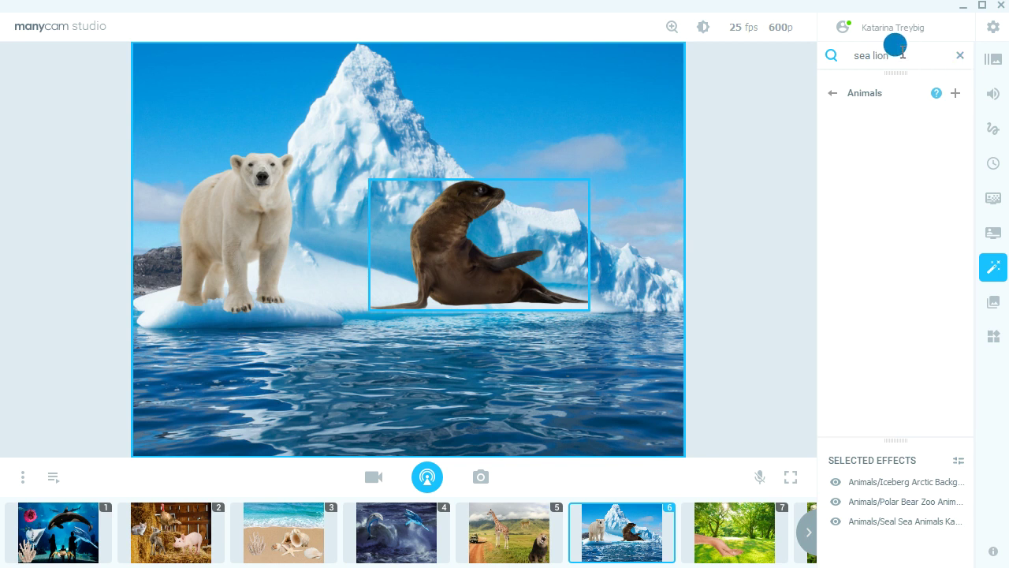
Try lion and tiger searches, nudge the seal right, and try the Brown Bear effect.
text(lio)
key(BackSpace)
key(BackSpace)
key(BackSpace)
key(BackSpace)
key(BackSpace)
key(BackSpace)
key(BackSpace)
text(tiger)
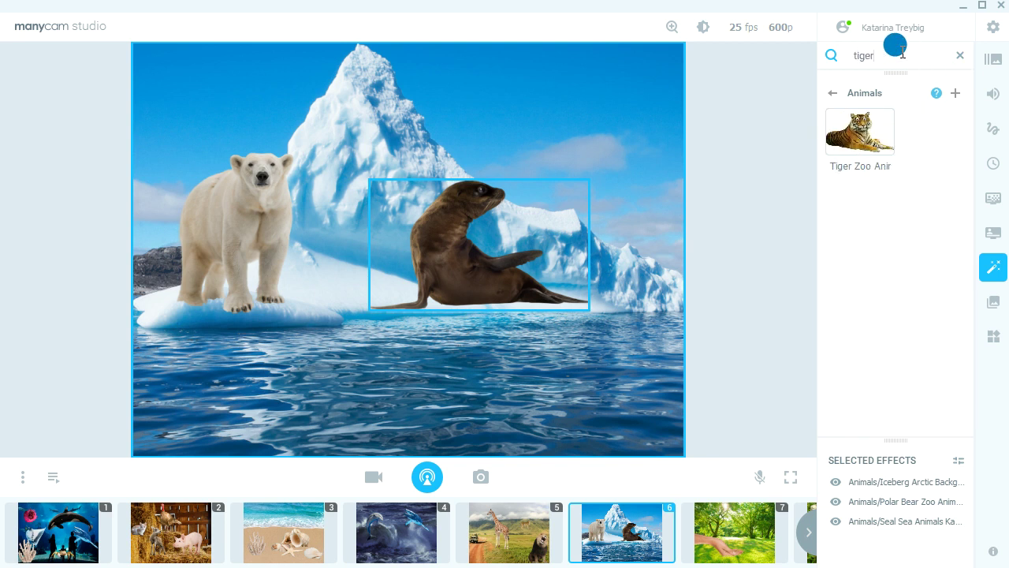
key(BackSpace)
key(BackSpace)
key(BackSpace)
scroll(887, 236, down, 12)
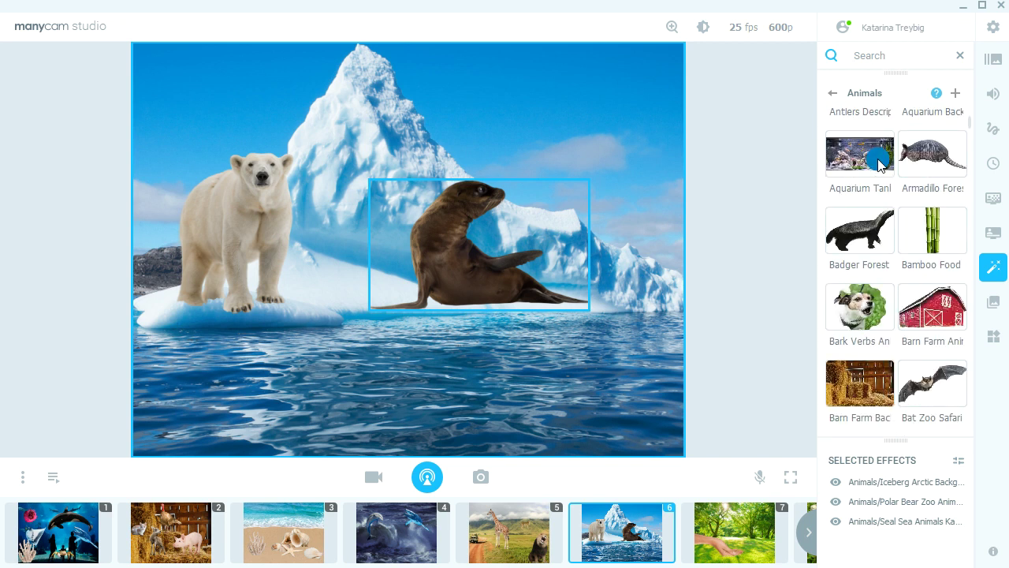
scroll(891, 331, down, 4)
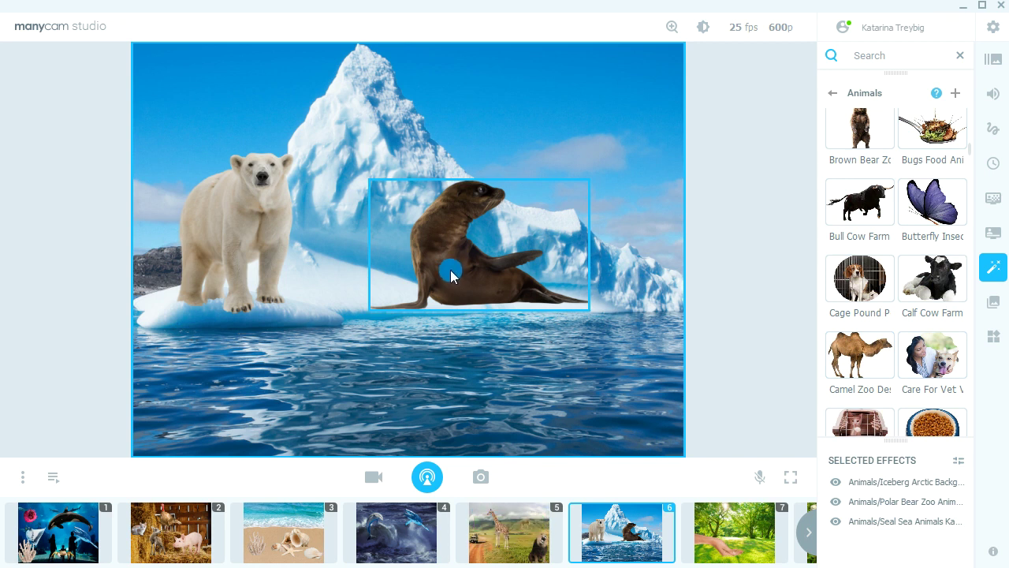
drag(449, 273, 465, 273)
click(889, 119)
Search 'penguin', add Penguin Sea, place it on the iceberg and shrink it.
click(913, 52)
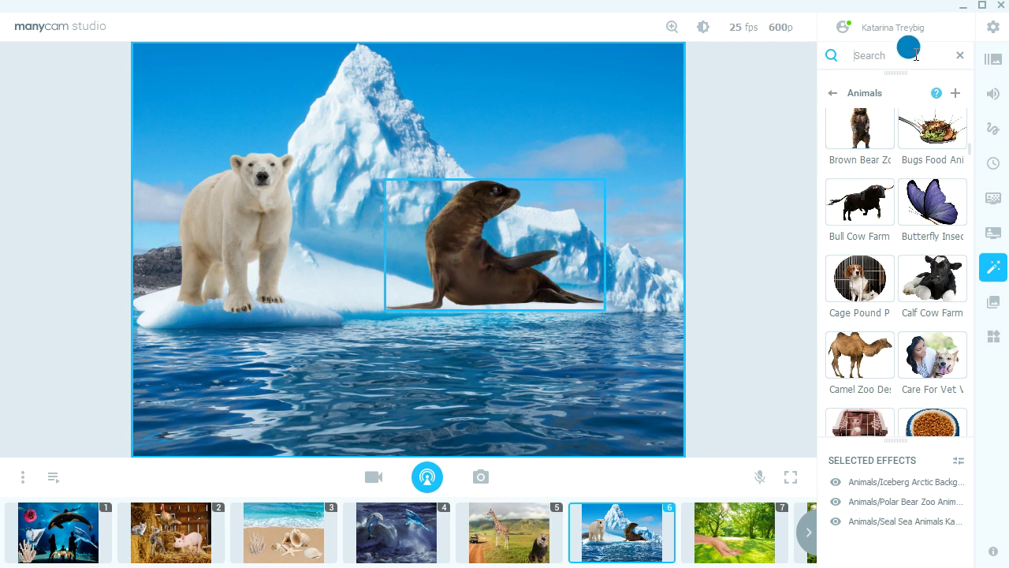
text(penguin)
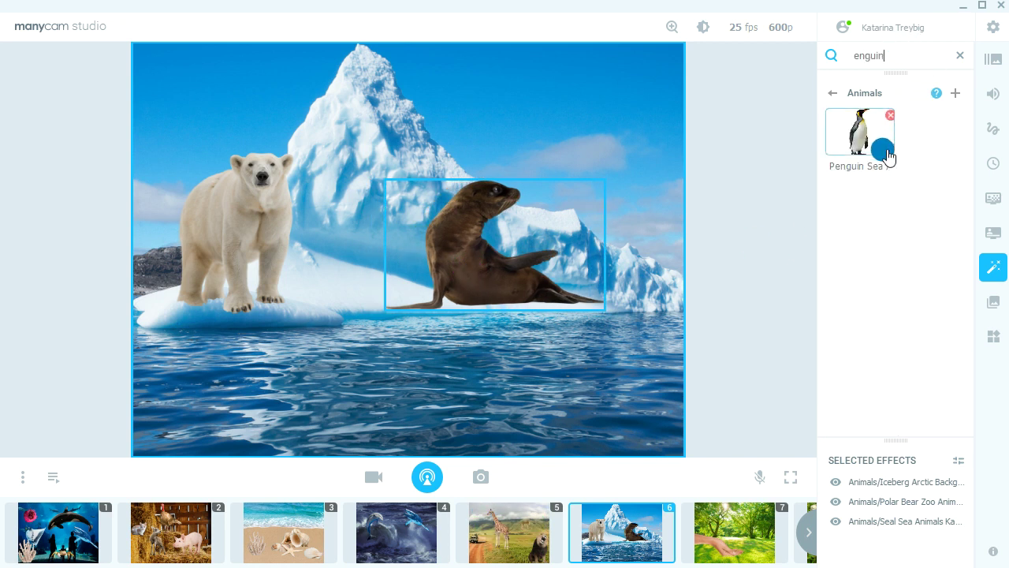
click(863, 150)
drag(154, 408, 473, 356)
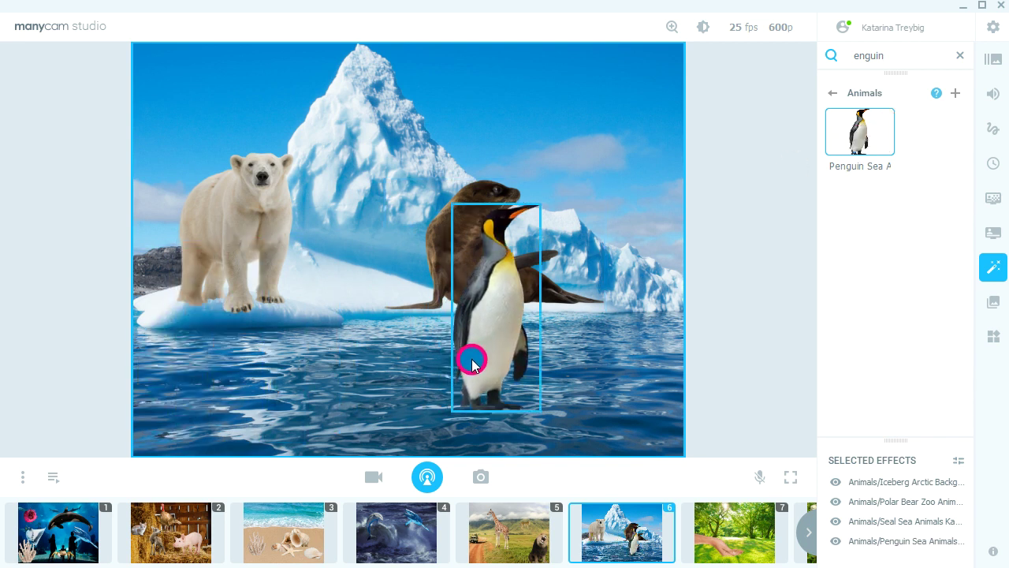
drag(540, 198, 613, 221)
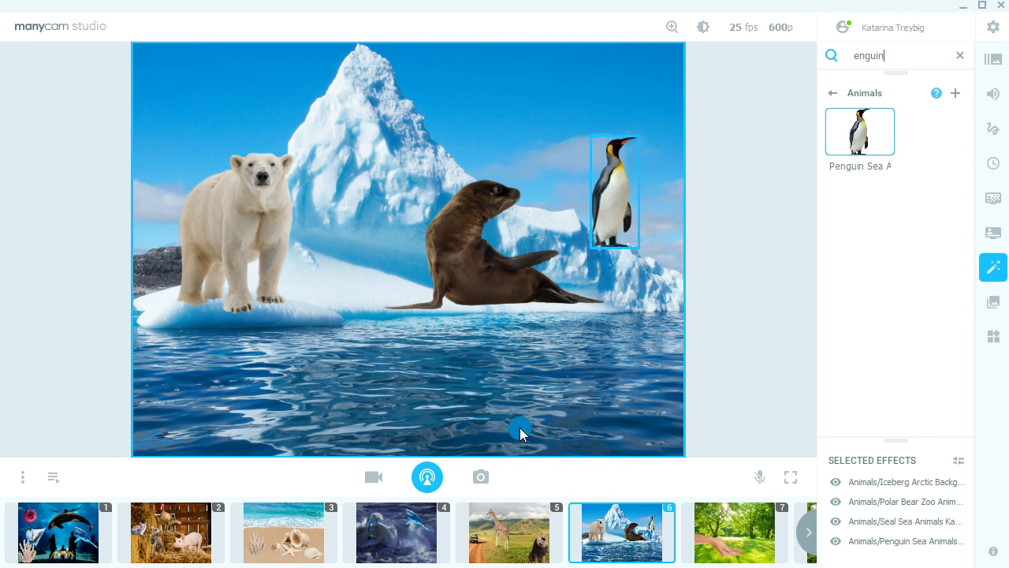
Switch to scene 7, search 'pet', and add the Bone Dog Pet cutout.
click(762, 528)
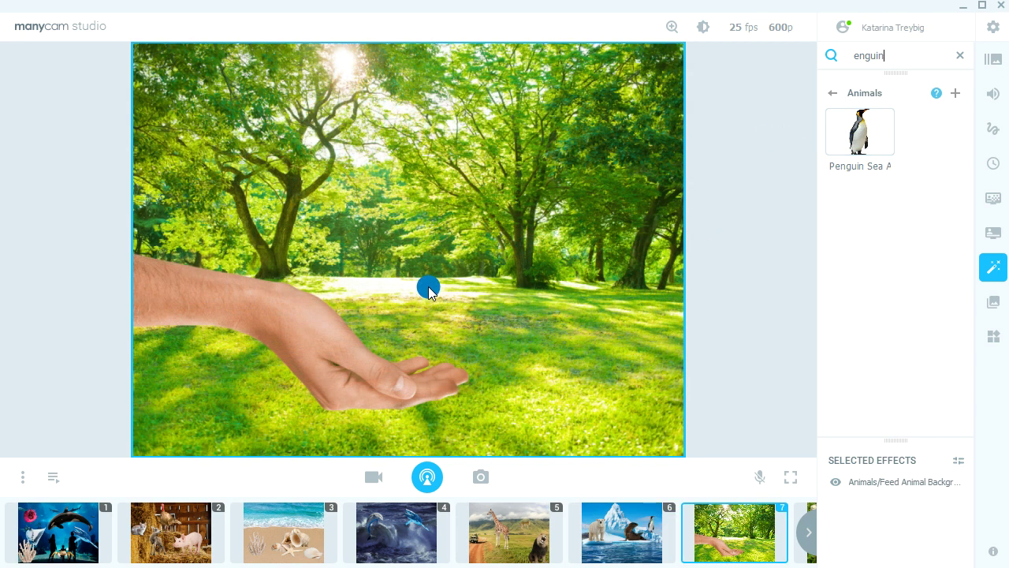
drag(902, 45, 822, 48)
key(BackSpace)
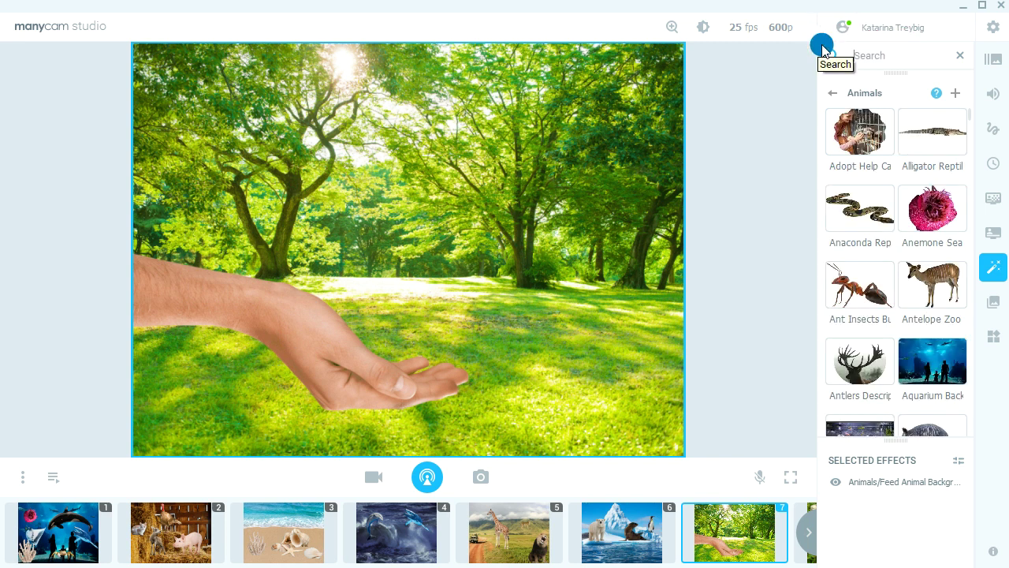
text(pet)
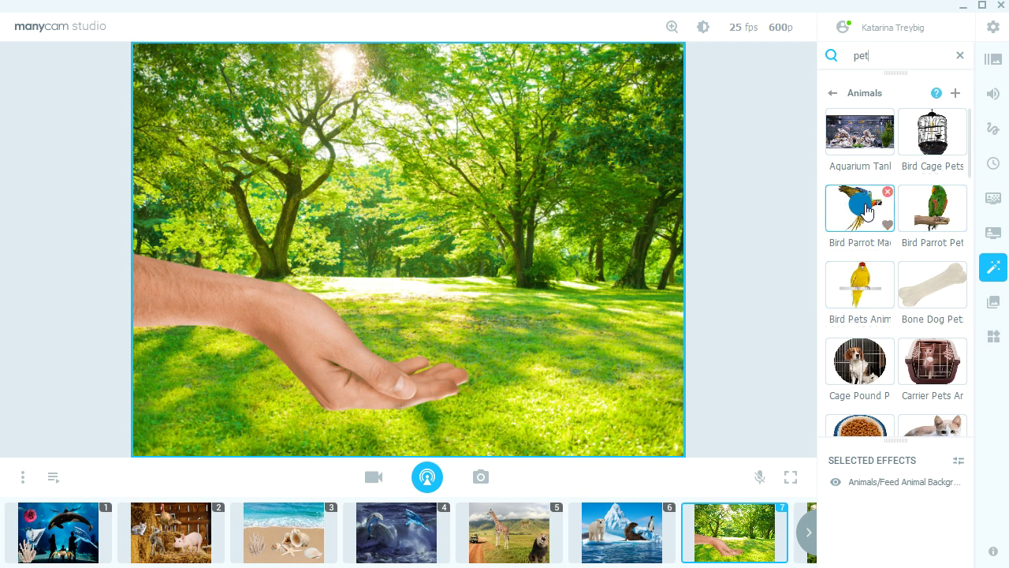
click(929, 281)
drag(227, 379, 405, 312)
Add the Dog Puppy Pet cutout and move it to the right side of the grass.
scroll(858, 354, down, 1)
scroll(858, 355, down, 2)
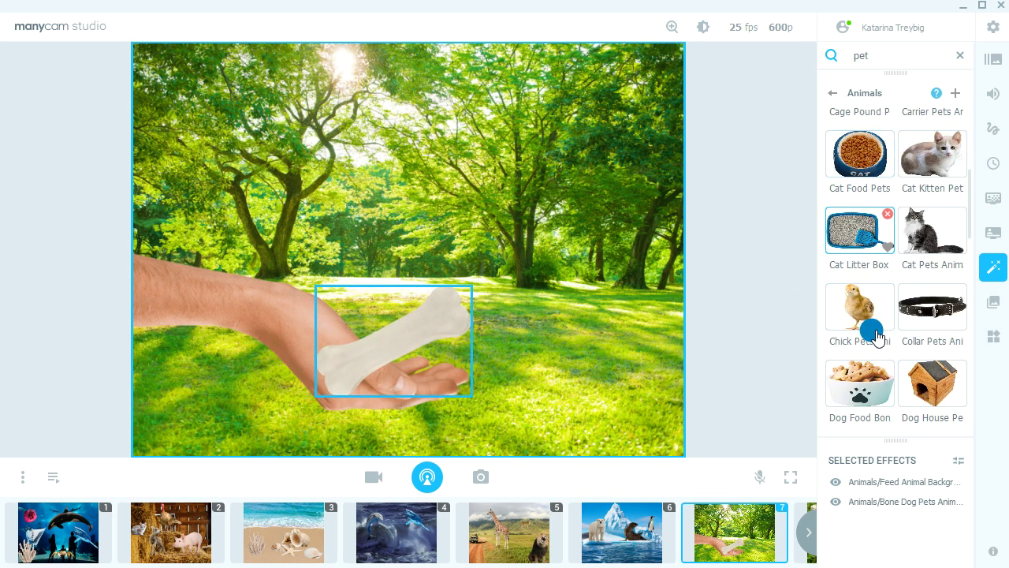
scroll(894, 293, down, 4)
click(925, 292)
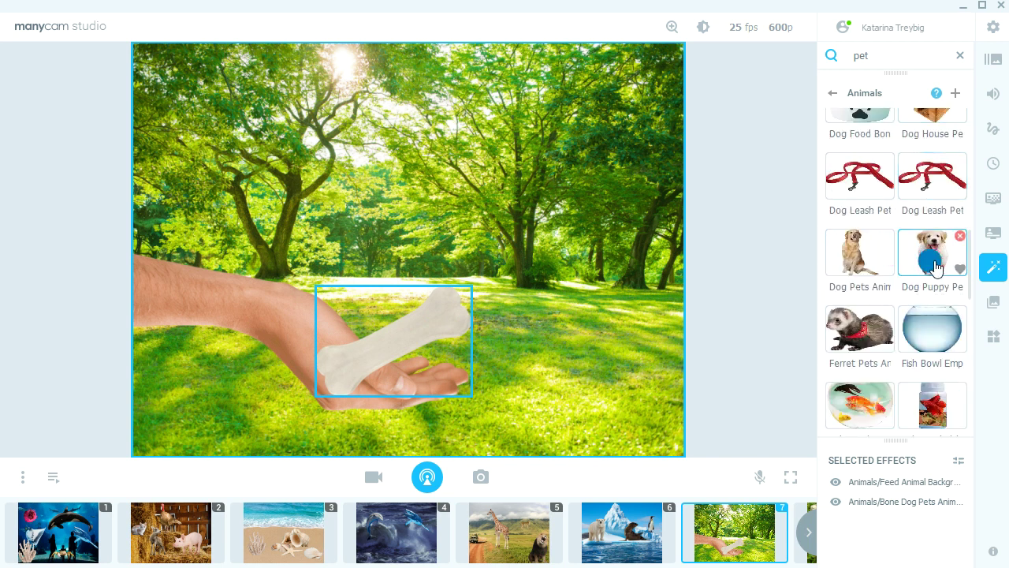
drag(232, 390, 620, 292)
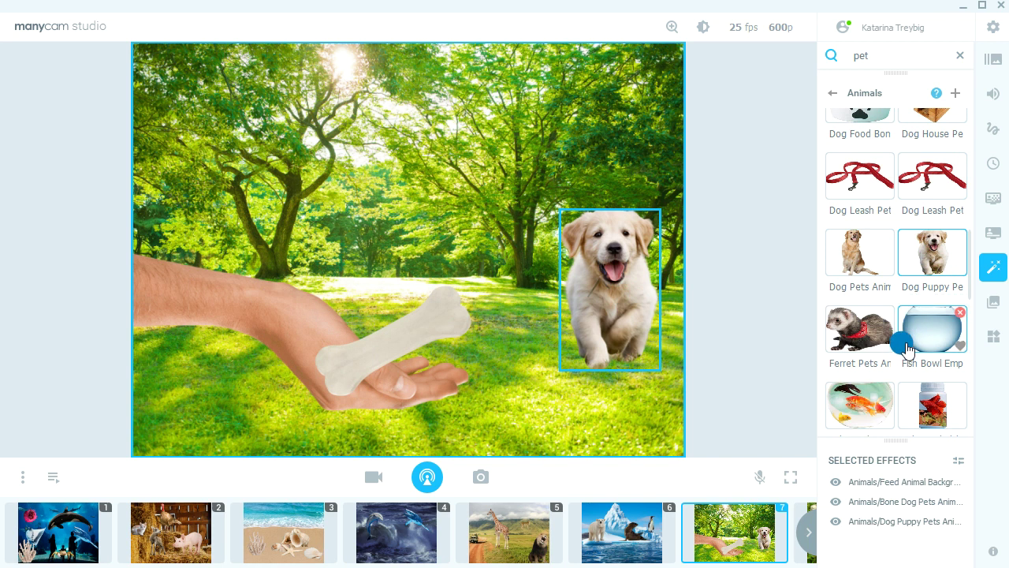
Reposition then delete the bone, and start a 'foo' food search.
scroll(914, 339, down, 1)
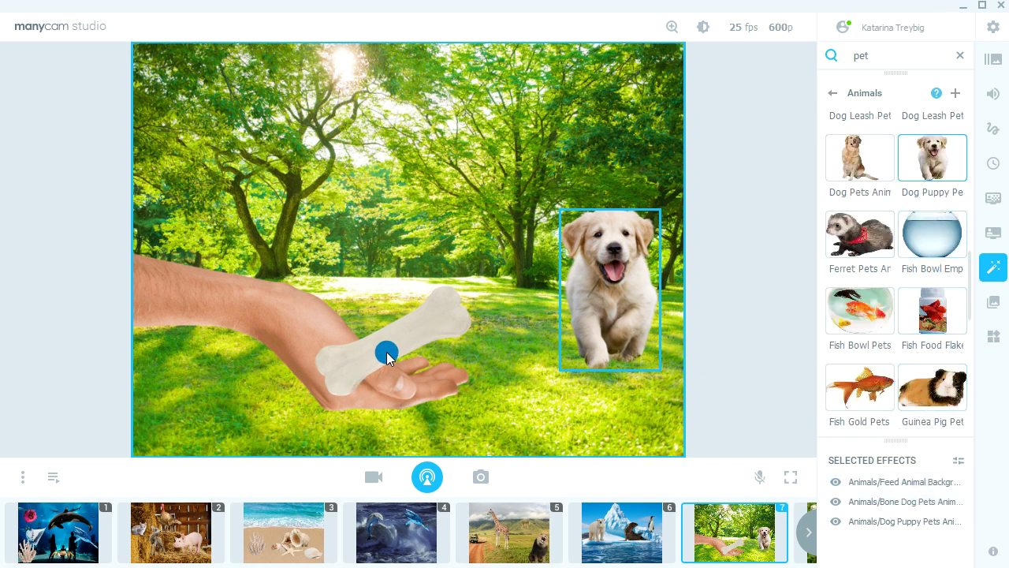
mouse_move(386, 357)
mouse_down()
mouse_move(395, 335)
mouse_move(385, 338)
mouse_up()
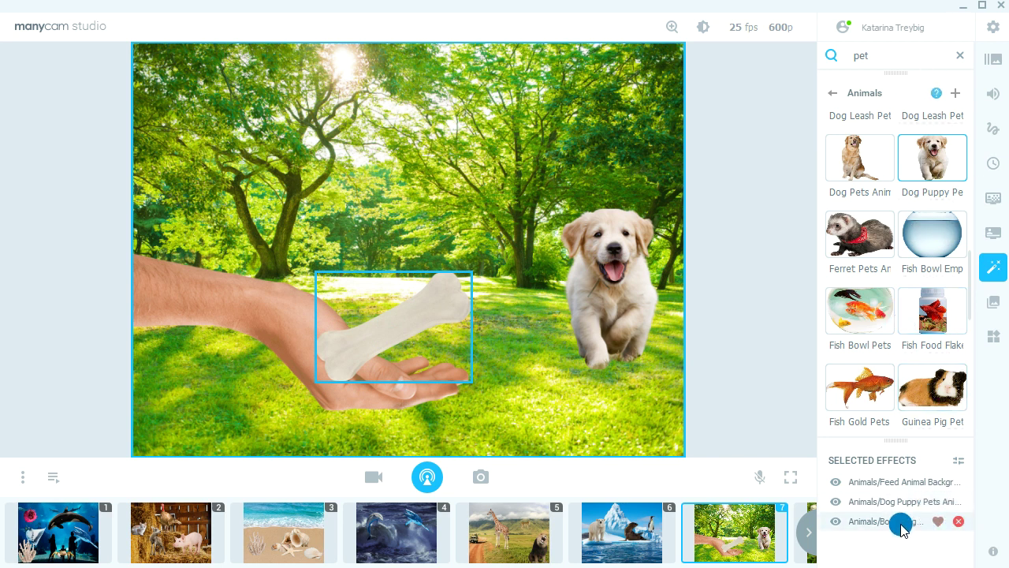
click(955, 522)
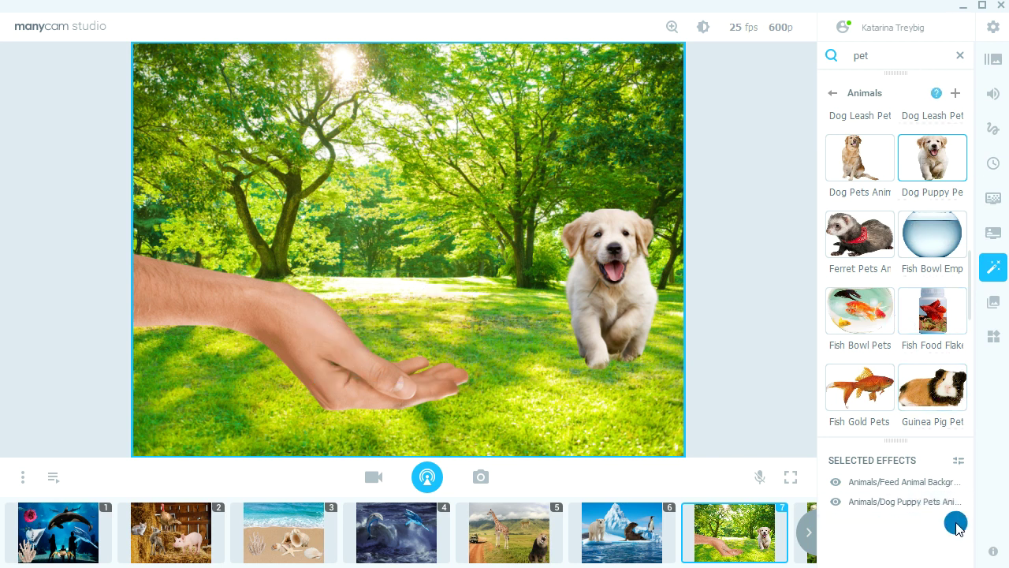
scroll(907, 237, down, 2)
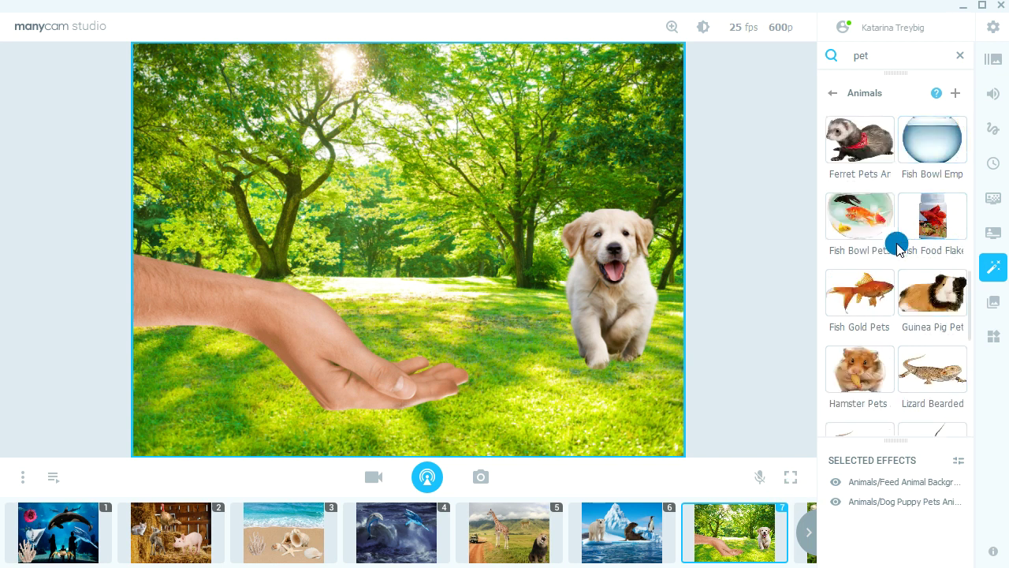
scroll(859, 347, down, 2)
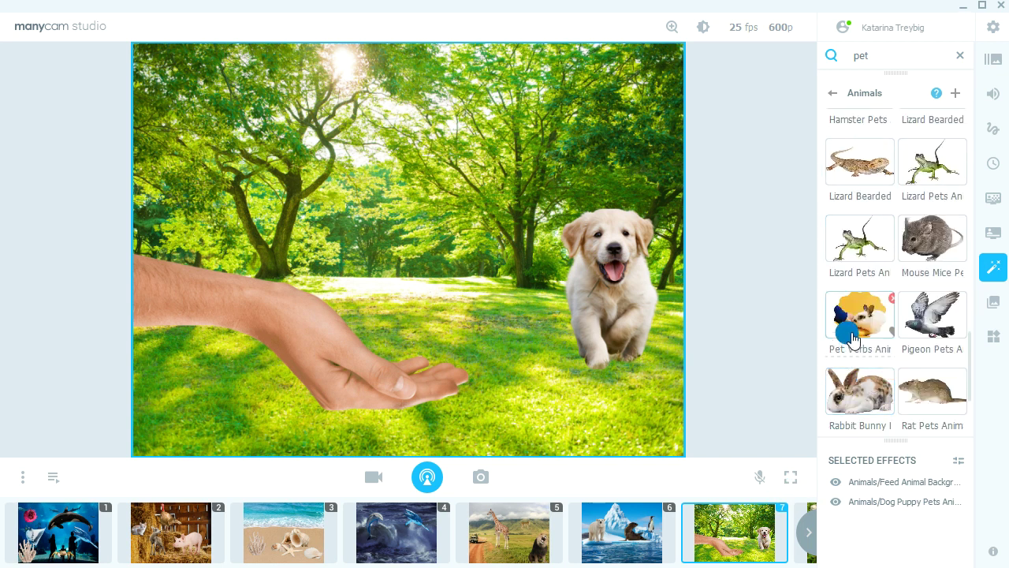
drag(897, 51, 815, 29)
text(food)
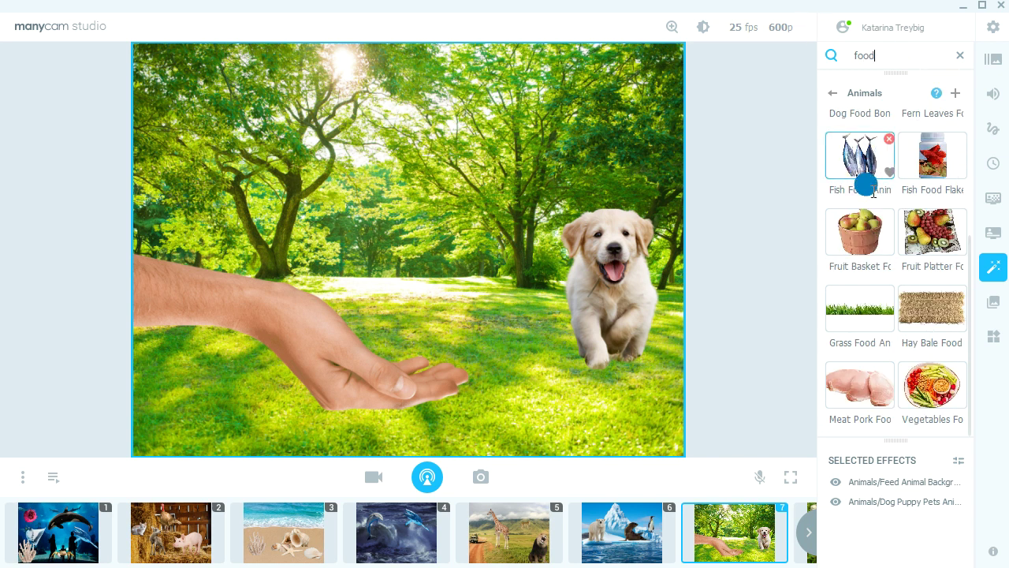
Add Meat Pork Food, place it on the outstretched hand, and enlarge it.
click(856, 383)
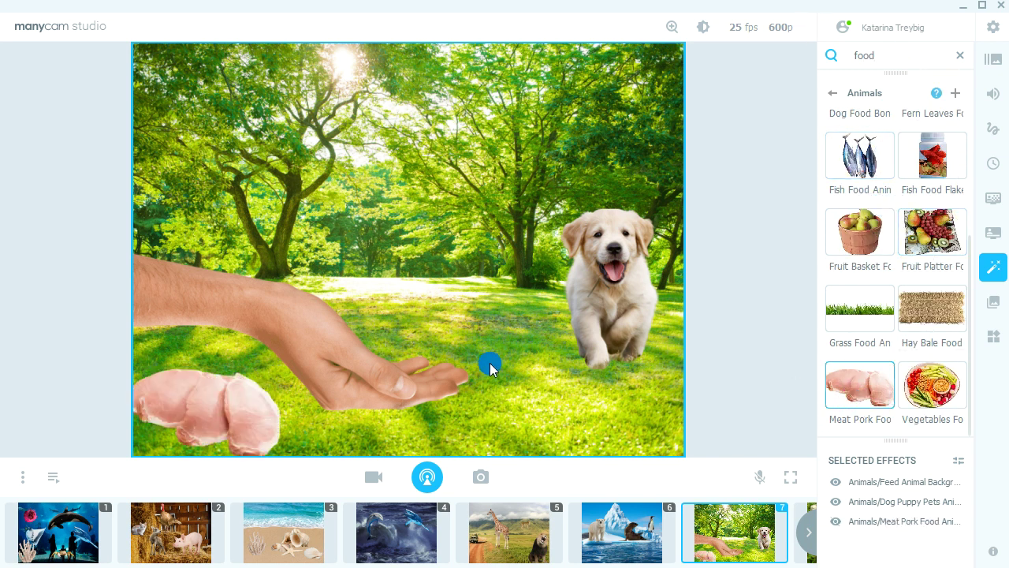
drag(253, 372, 373, 351)
drag(289, 292, 243, 254)
drag(329, 336, 335, 338)
Add Lion Zoo Safari, shrink it into the background, and lower the puppy on the grass.
drag(881, 59, 817, 51)
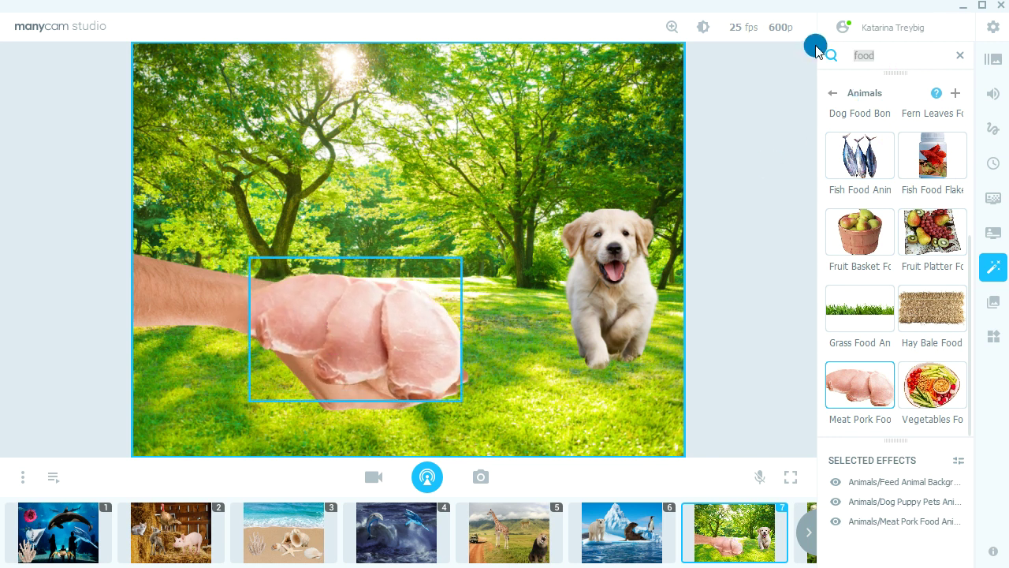
text(lion)
click(906, 136)
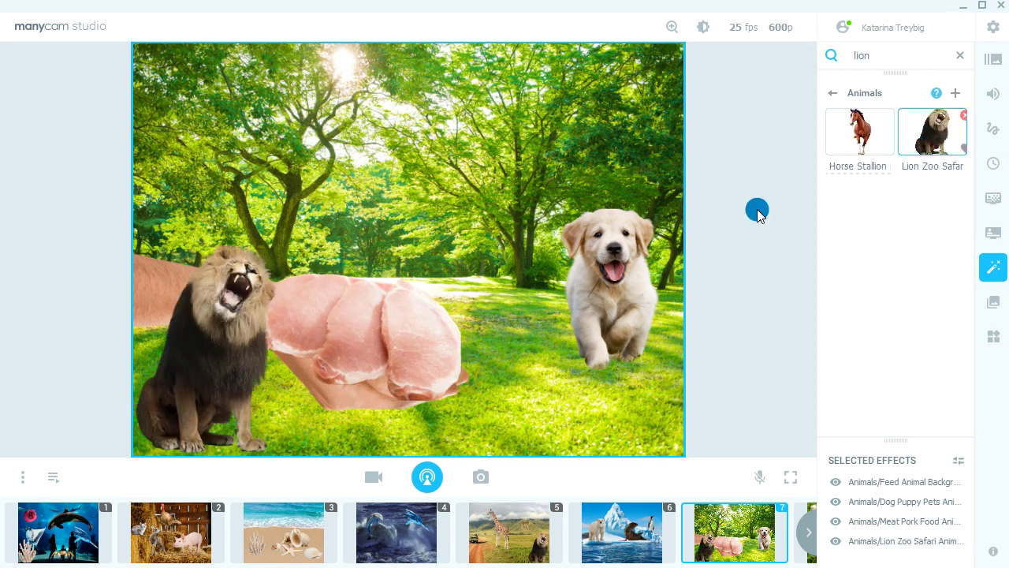
drag(221, 376, 555, 353)
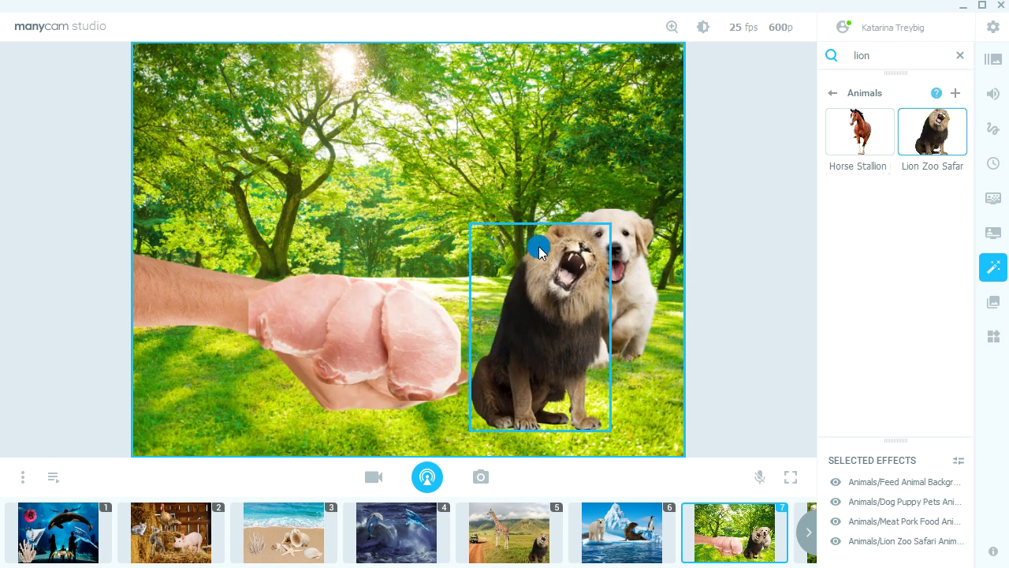
drag(540, 252, 534, 207)
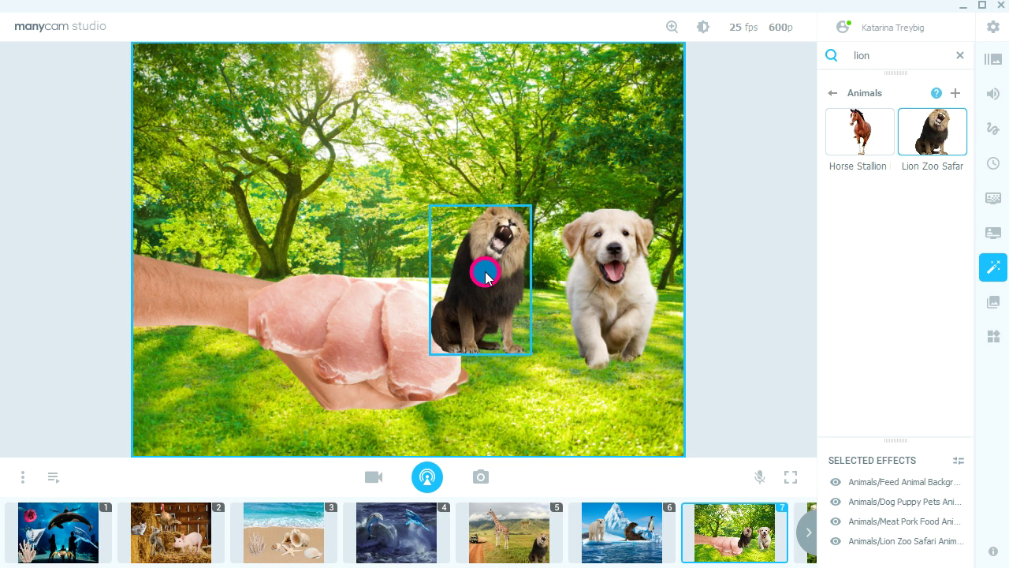
drag(484, 273, 504, 214)
drag(601, 253, 597, 327)
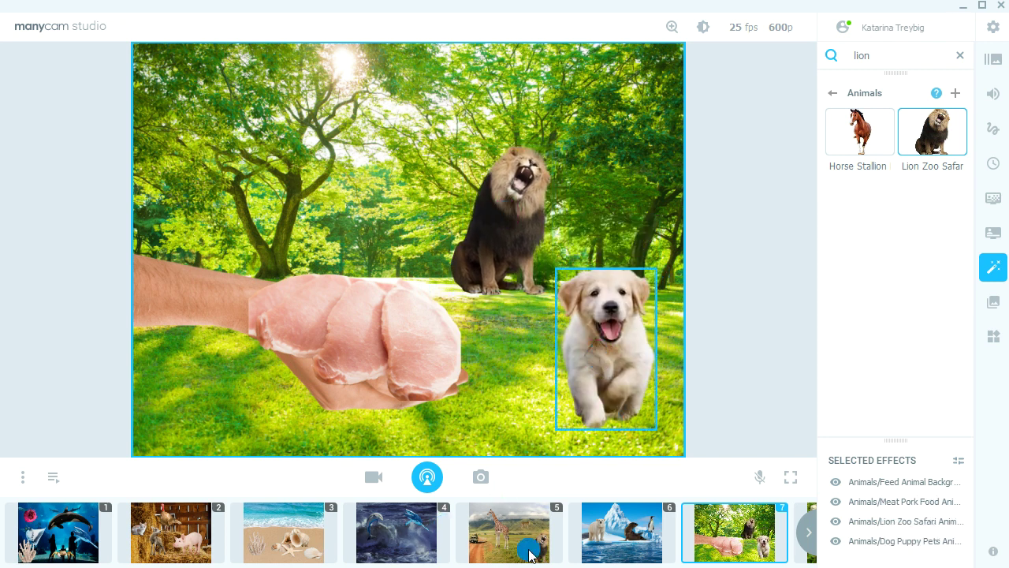
click(809, 532)
Open scene 8, search 'insec', and place a small Dragonfly inside the jar.
click(745, 543)
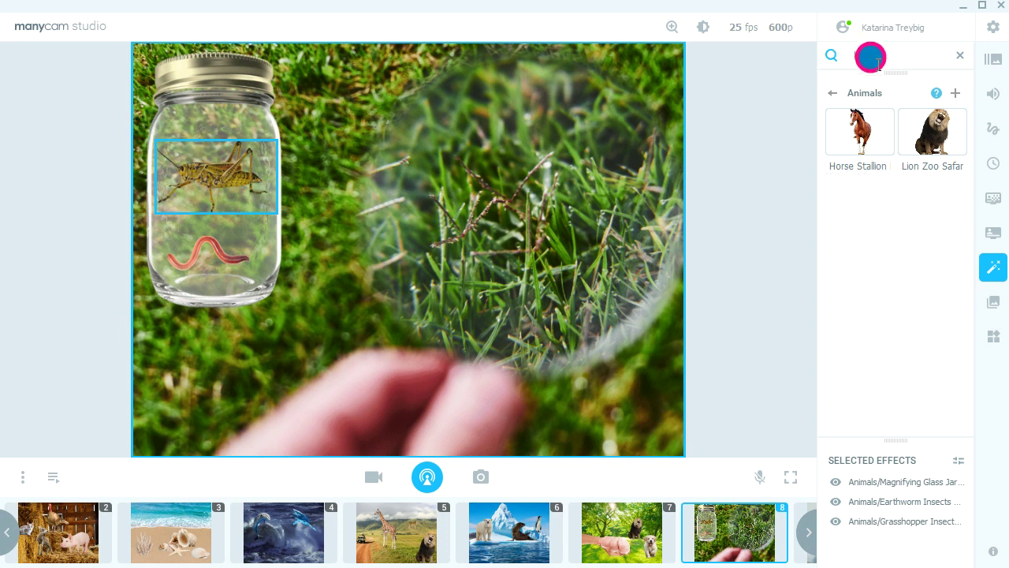
text(insects)
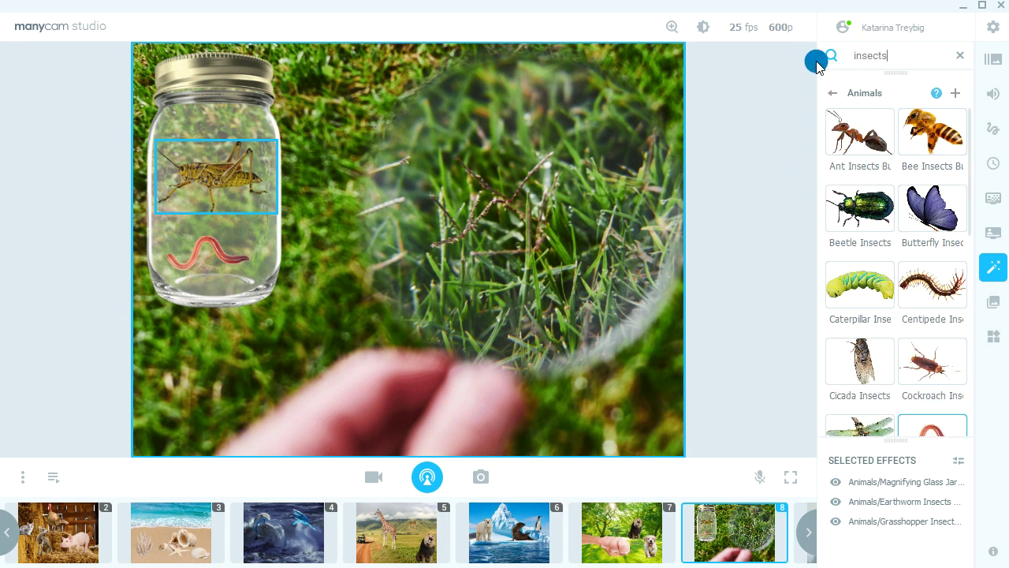
scroll(906, 410, down, 2)
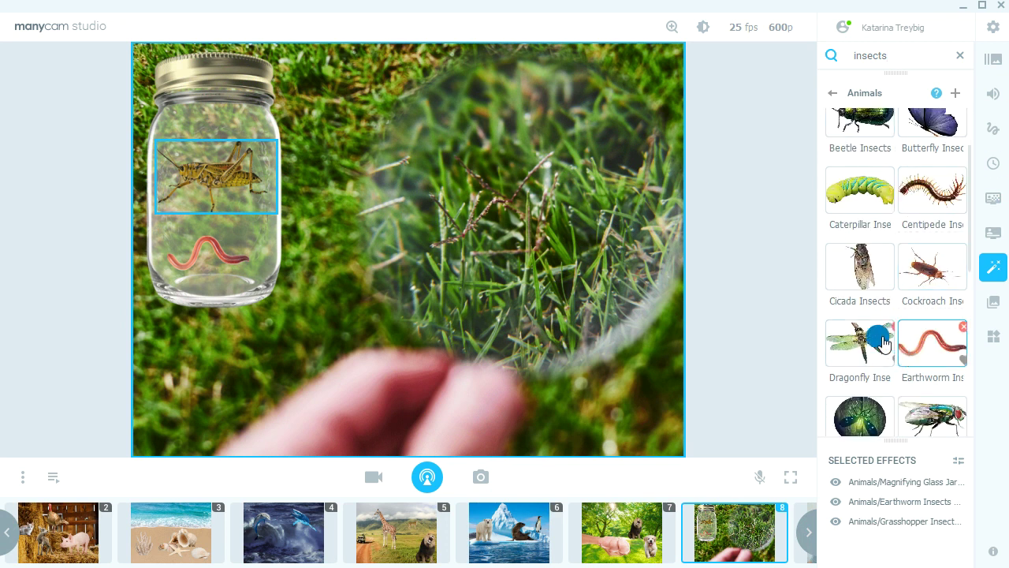
click(859, 352)
drag(221, 396, 450, 159)
drag(544, 192, 690, 447)
drag(470, 300, 508, 288)
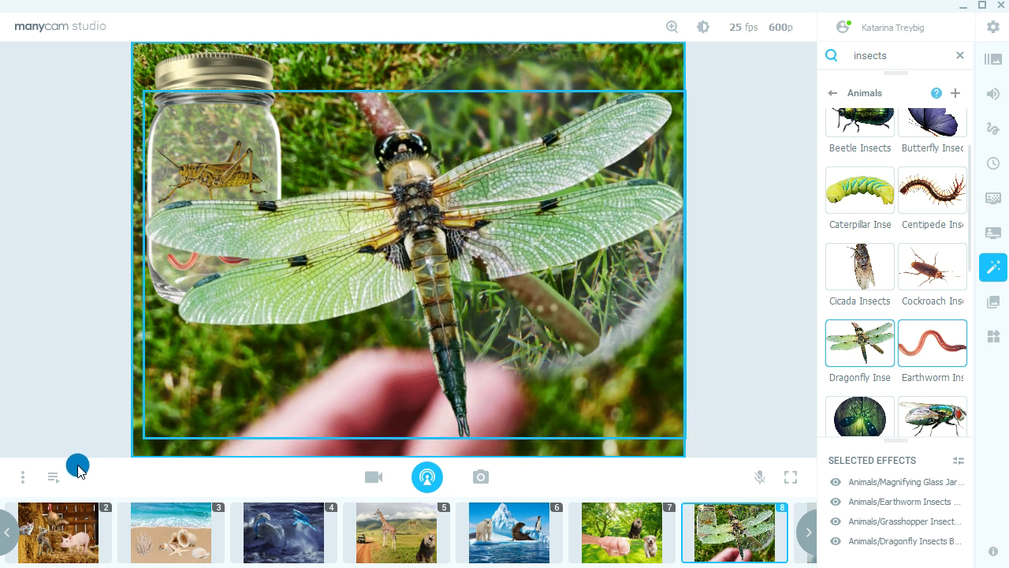
drag(141, 430, 573, 167)
drag(626, 135, 215, 230)
Raise the grasshopper in the jar and switch to the plain webcam scene 9.
drag(276, 174, 236, 151)
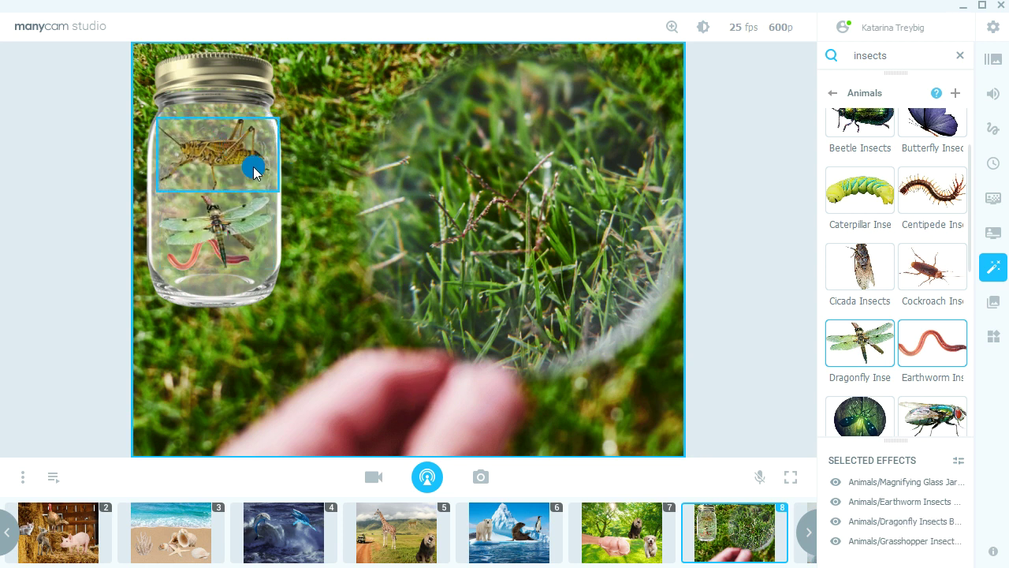
click(803, 536)
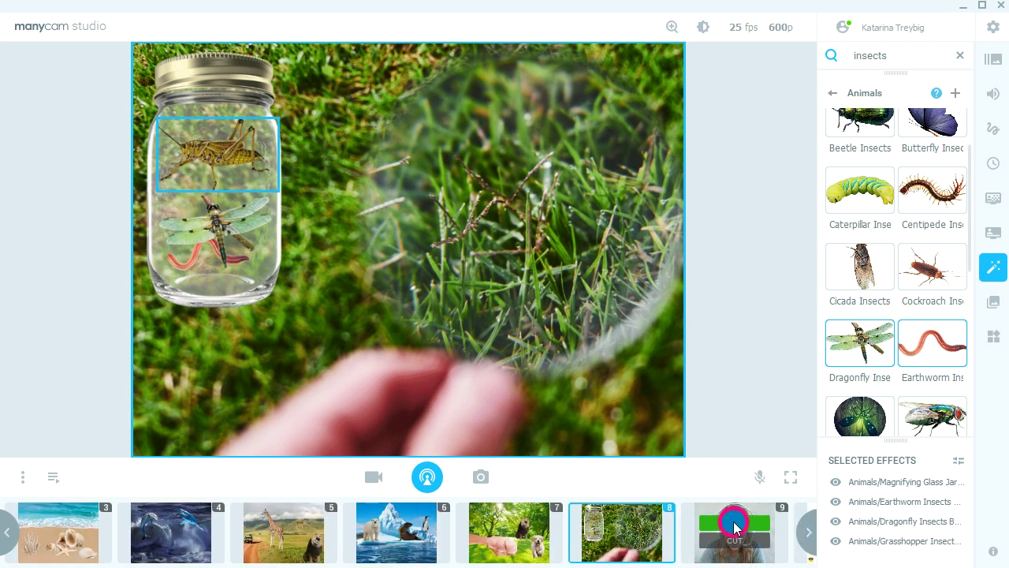
click(734, 527)
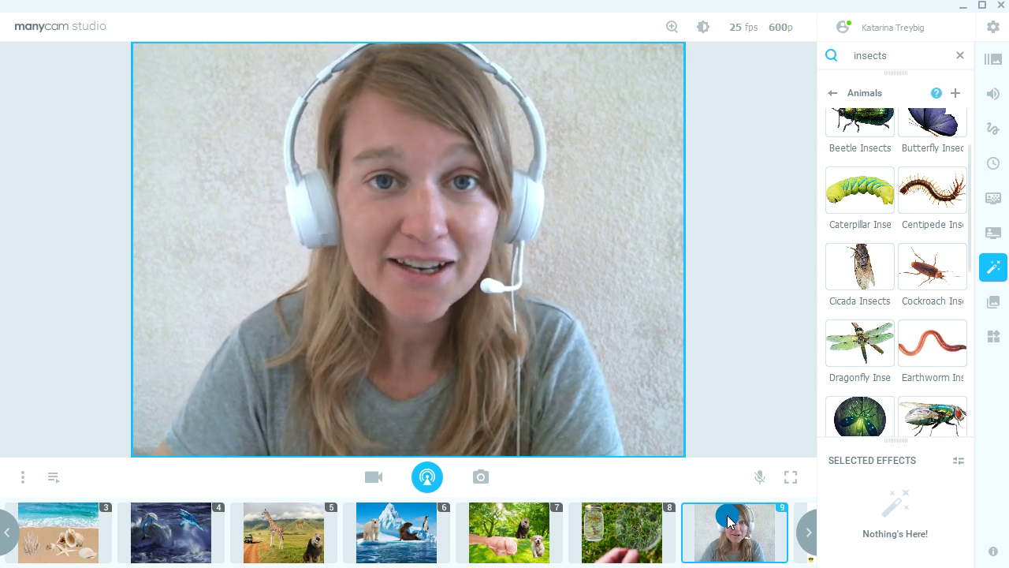